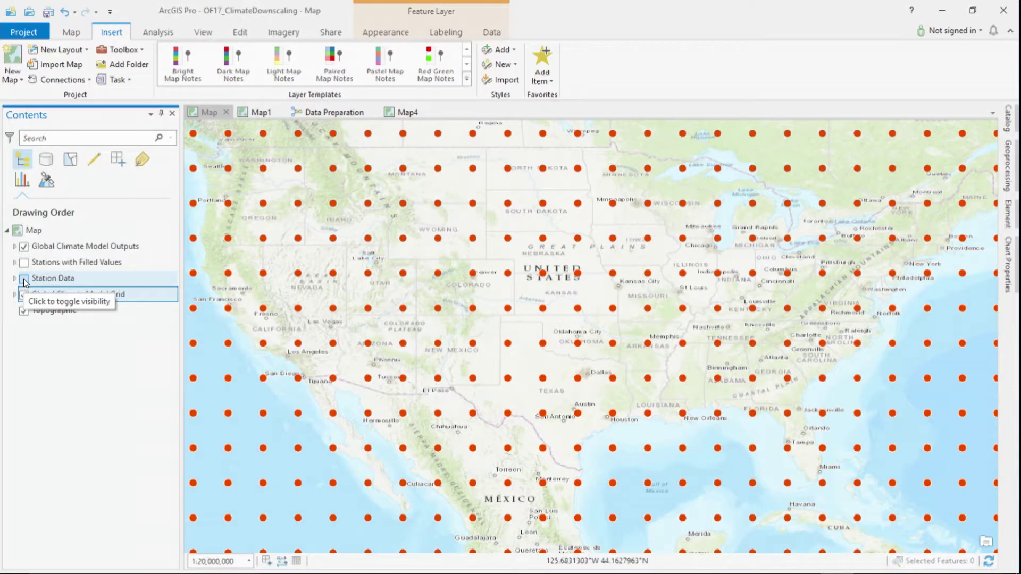
Show the Station Data points and toggle the Global Climate Model Grid off and back on.
left_click(24, 279)
left_click(25, 295)
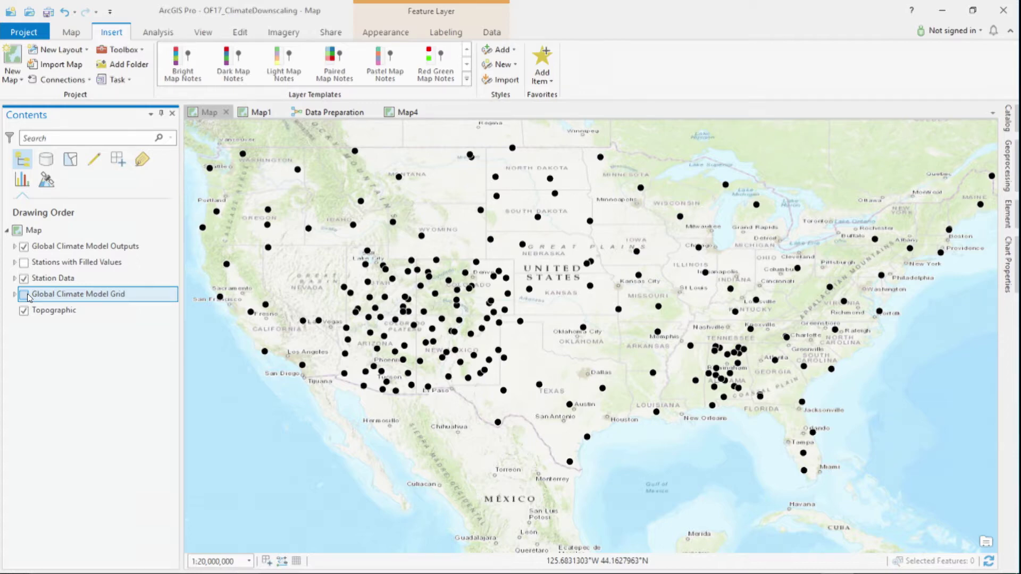
left_click(24, 294)
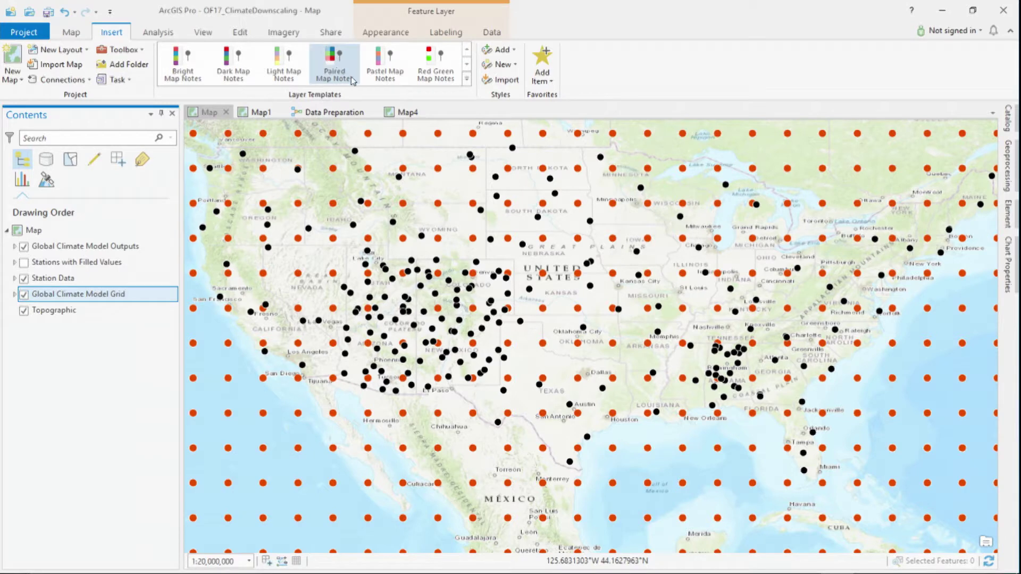
Glance at the Map4 slides, return to Map, hide the grid, and select Station Data.
left_click(405, 117)
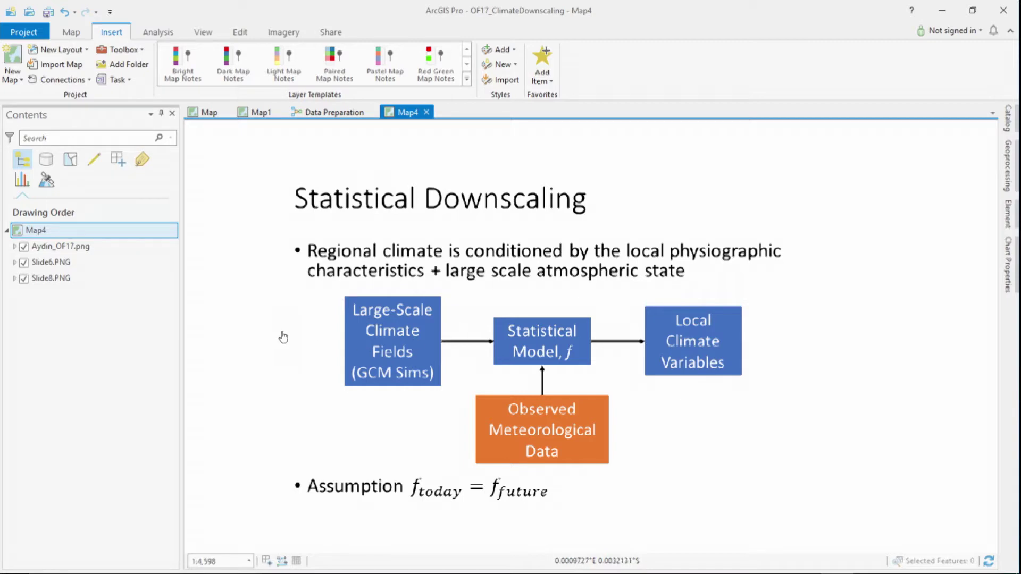
left_click(210, 113)
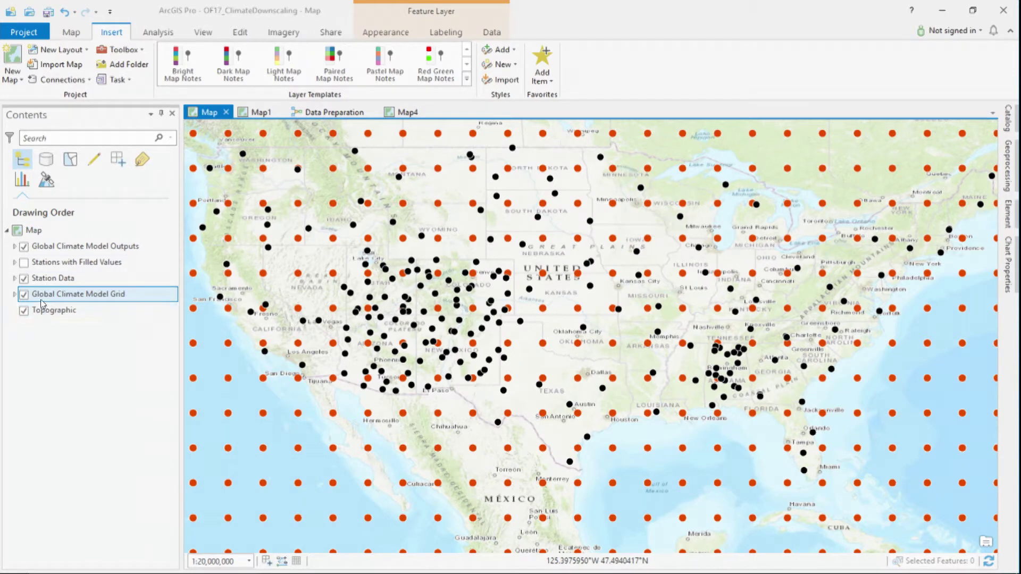
left_click(23, 294)
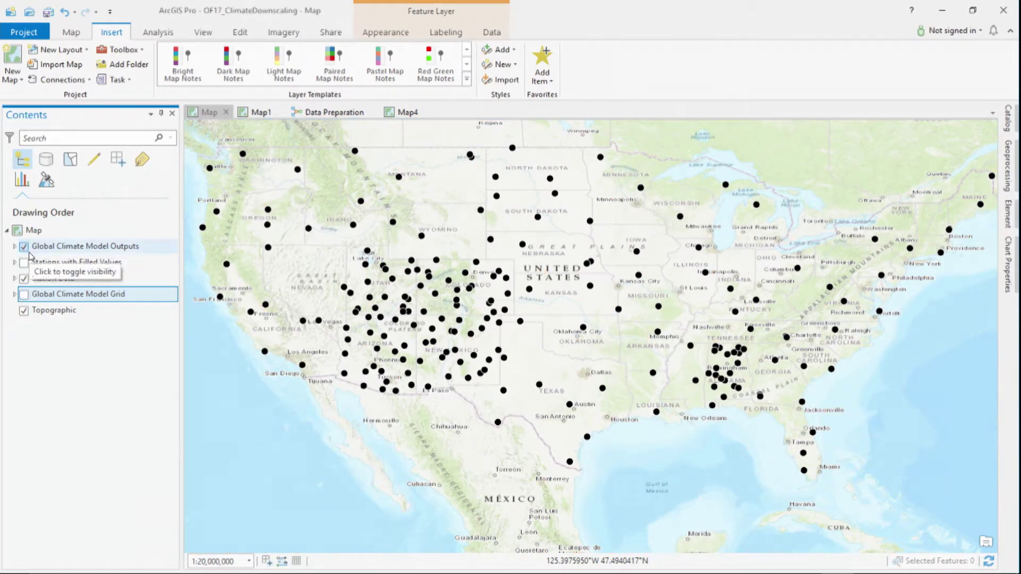
left_click(57, 279)
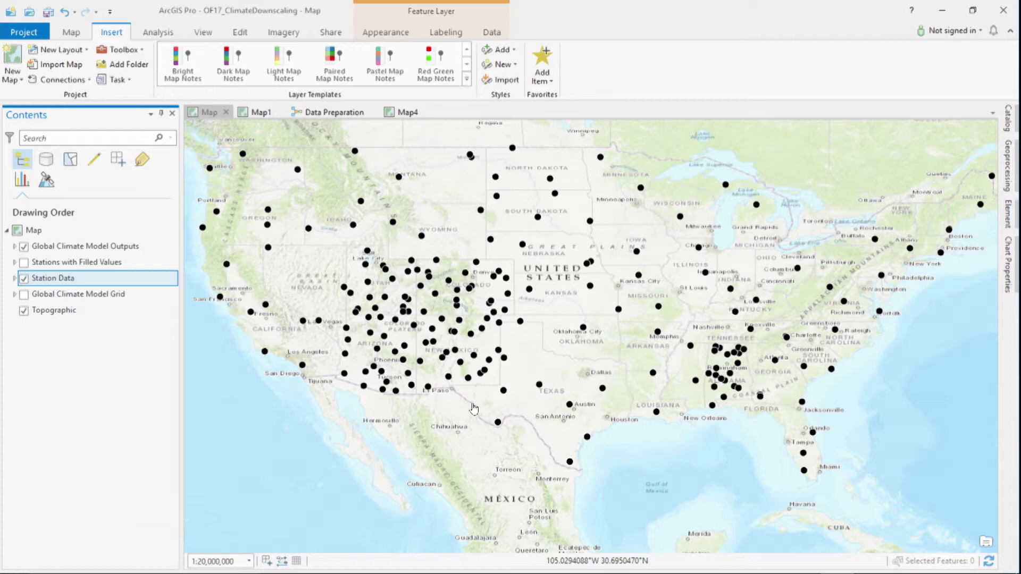
left_click(468, 378)
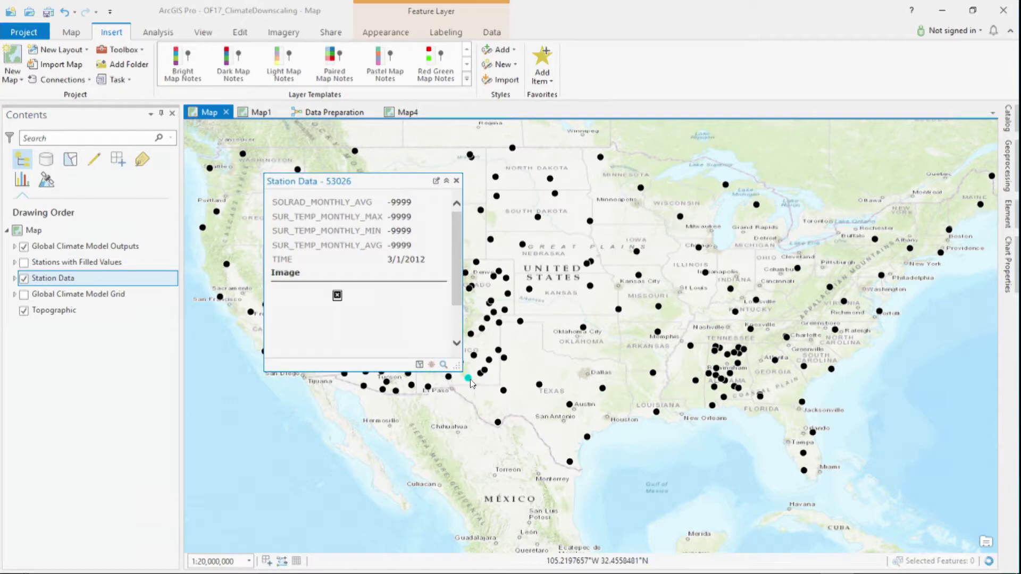
left_click_drag(414, 246, 388, 246)
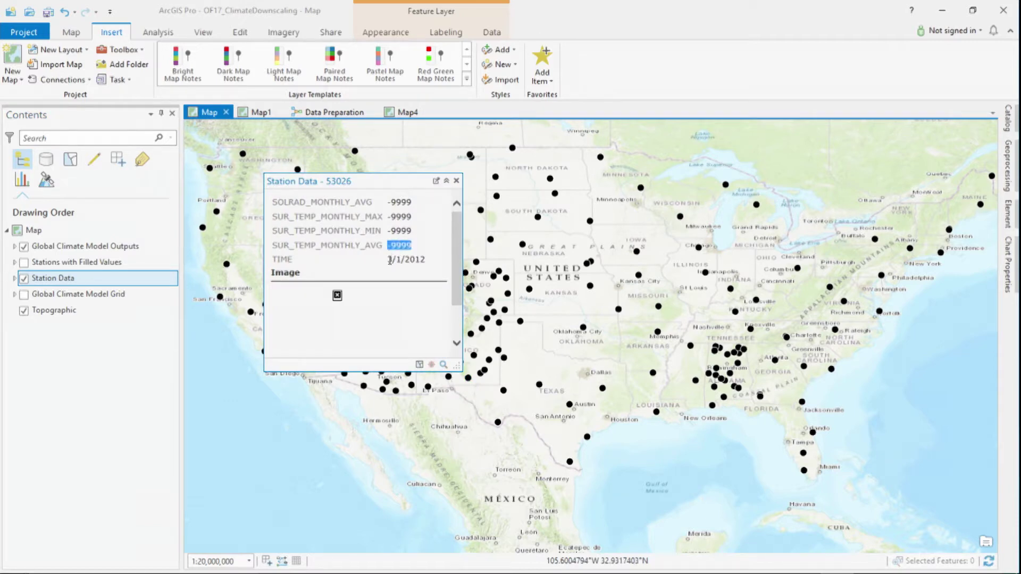
left_click_drag(388, 259, 426, 261)
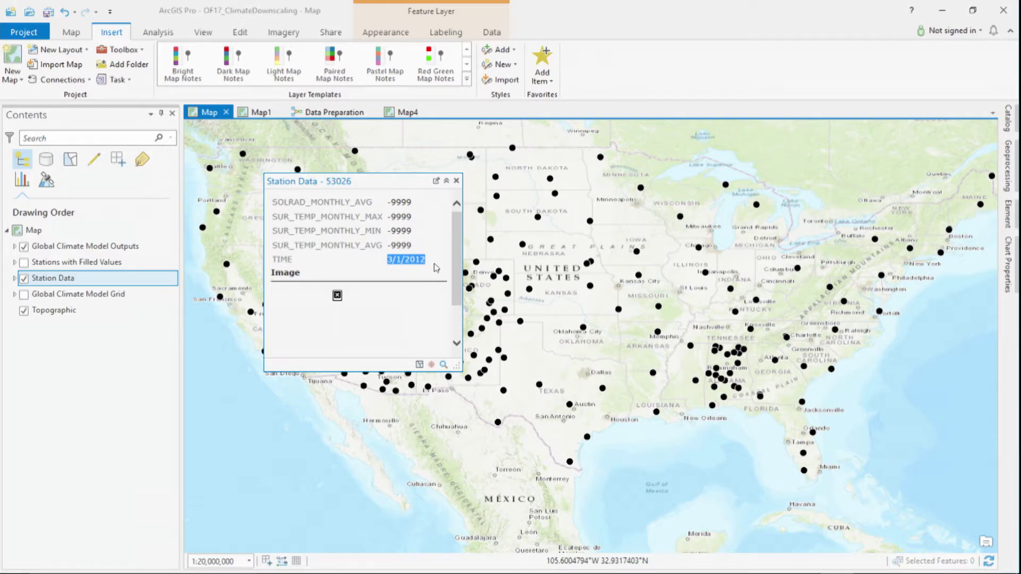
left_click(434, 263)
left_click(456, 181)
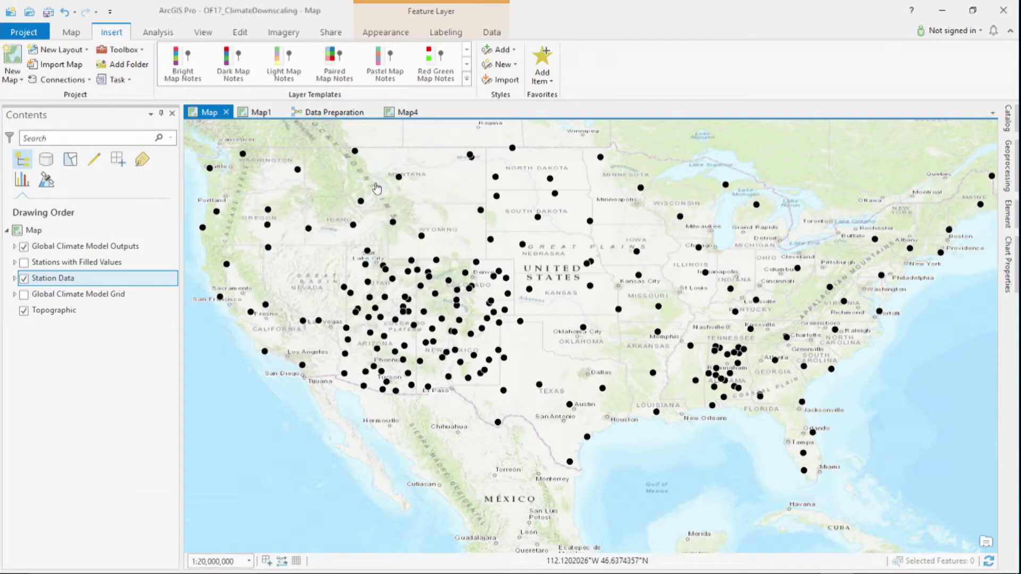
left_click(327, 113)
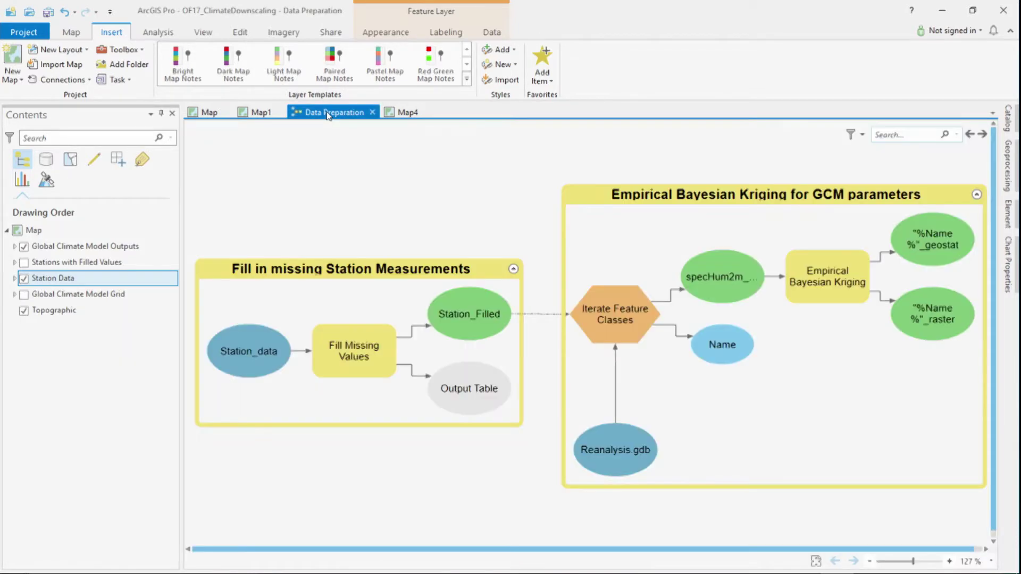
mouse_move(366, 341)
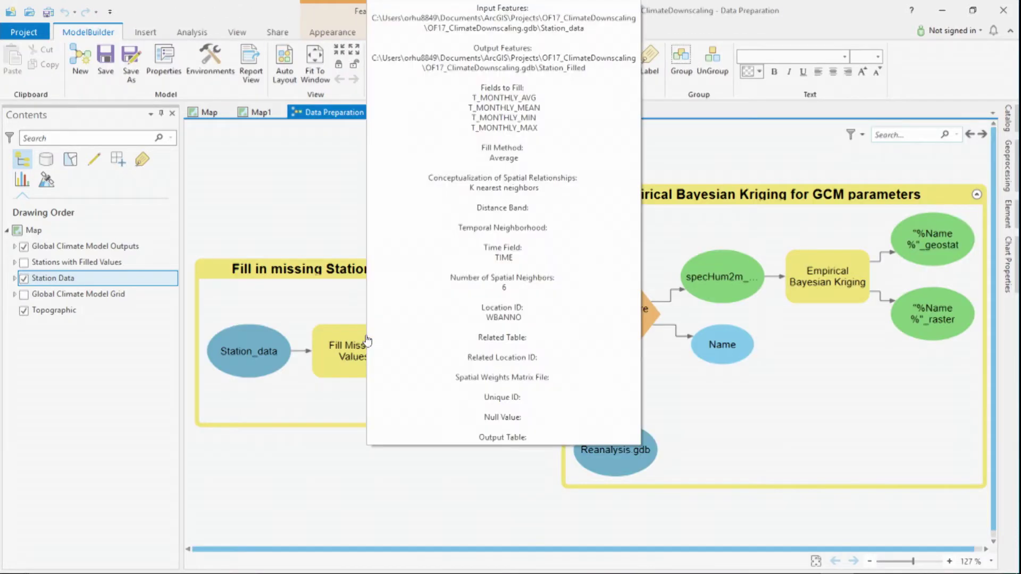
double_click(331, 367)
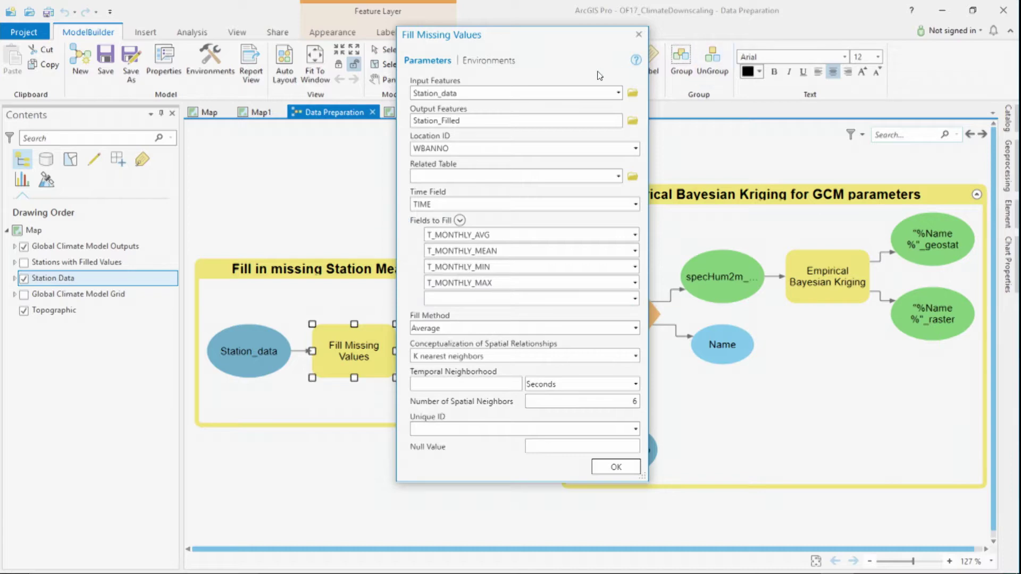
left_click(616, 467)
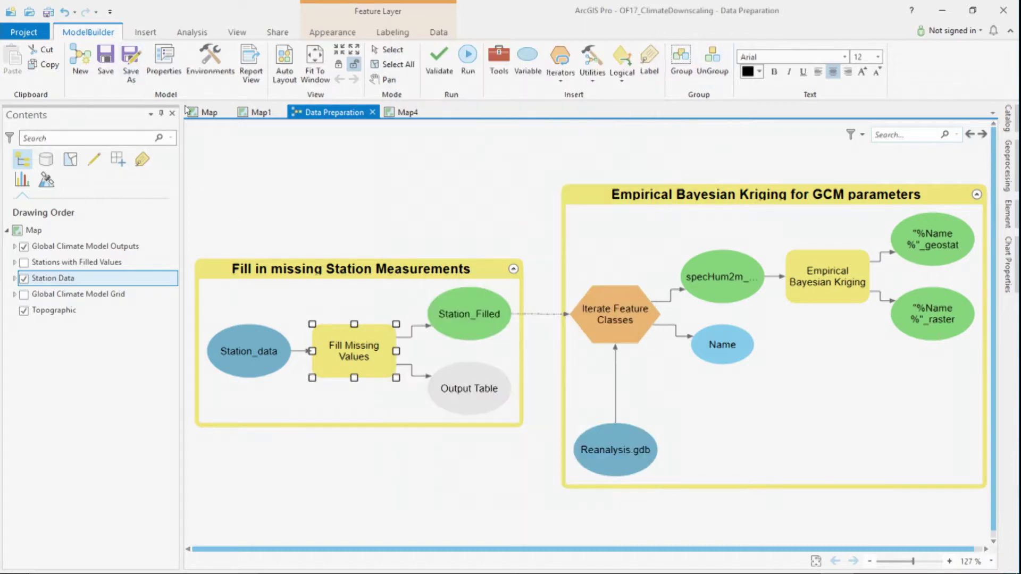
left_click(205, 114)
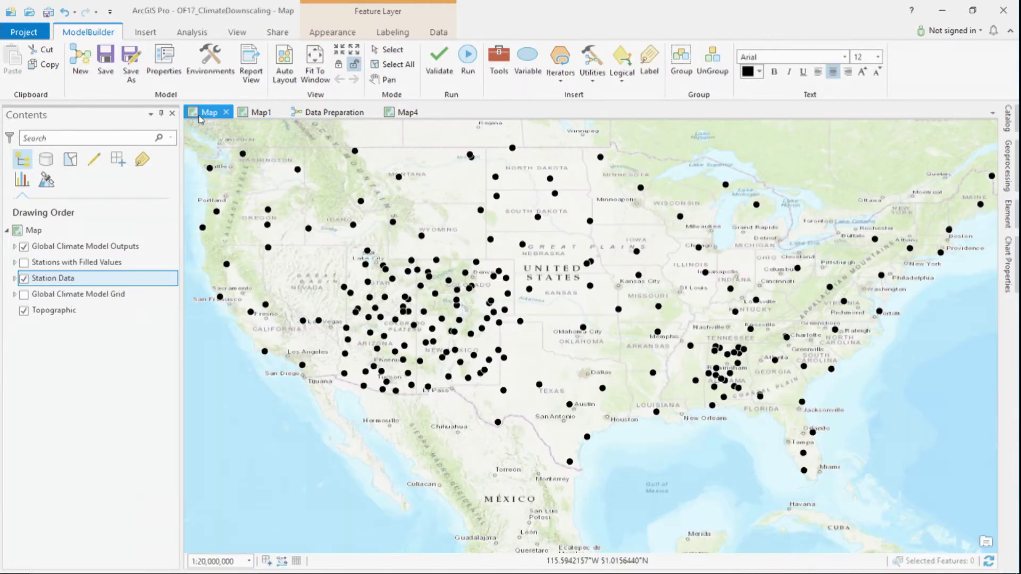
Swap Station Data for Stations with Filled Values and inspect station 53026's pop-up.
left_click(23, 278)
left_click(23, 262)
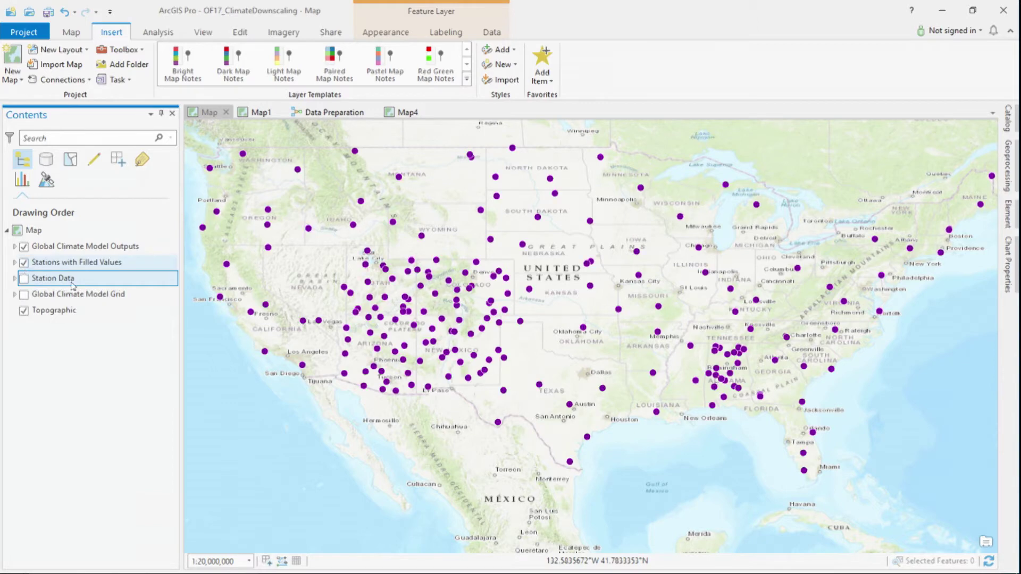
left_click(470, 381)
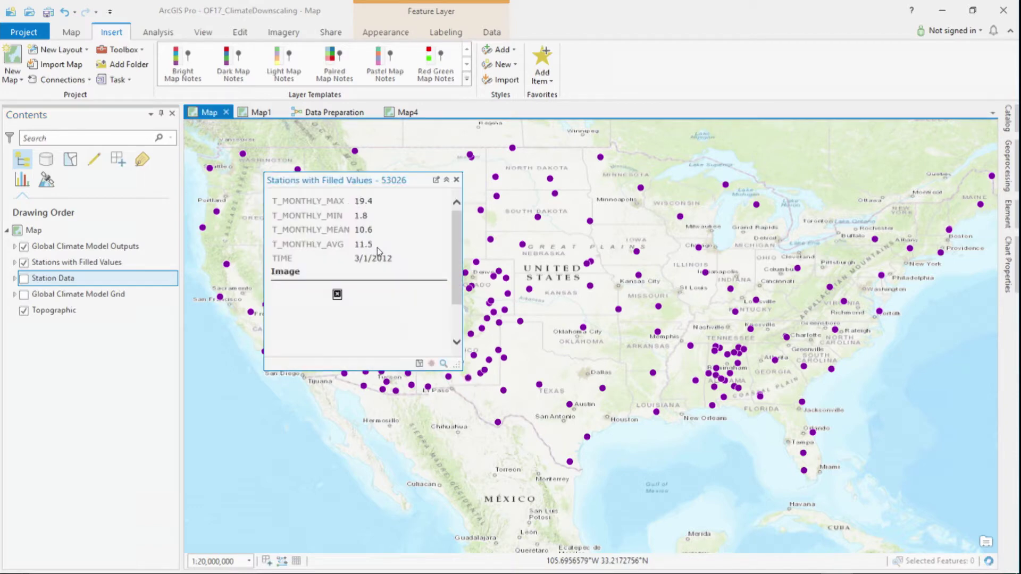
left_click(457, 180)
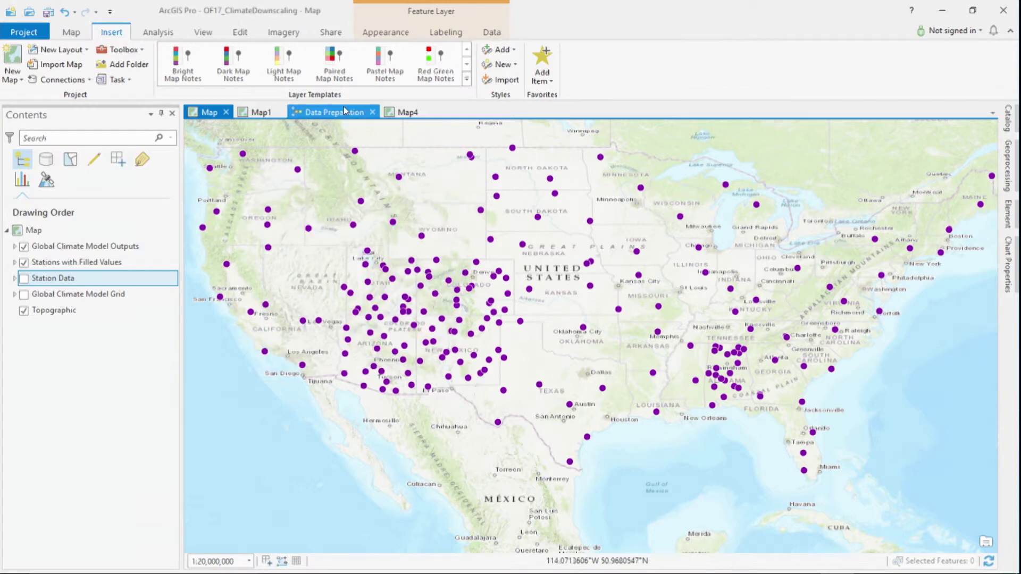
Overlay and then hide the Global Climate Model Grid, then toggle the Stations with Filled Values layer.
left_click(25, 296)
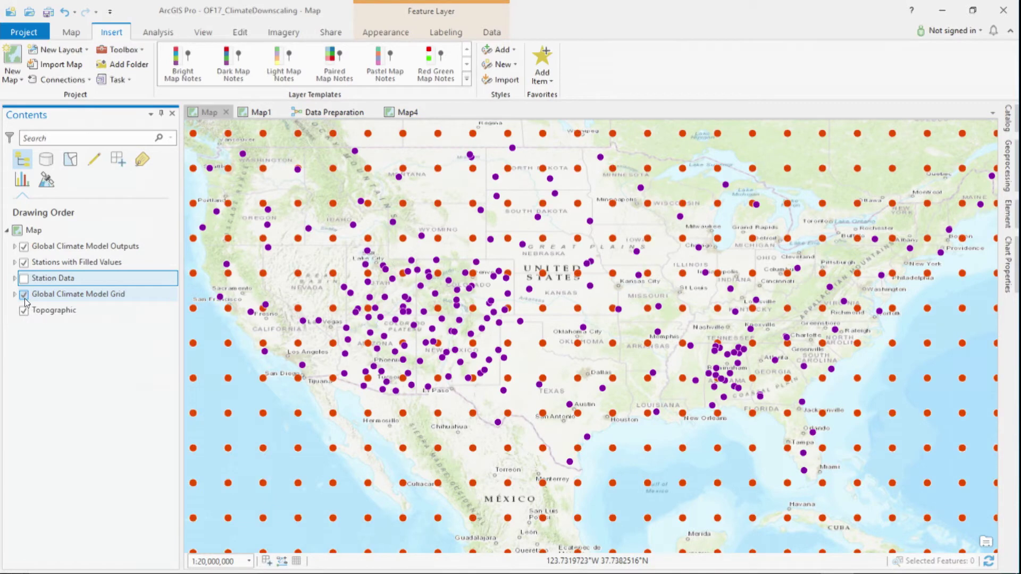
left_click(25, 295)
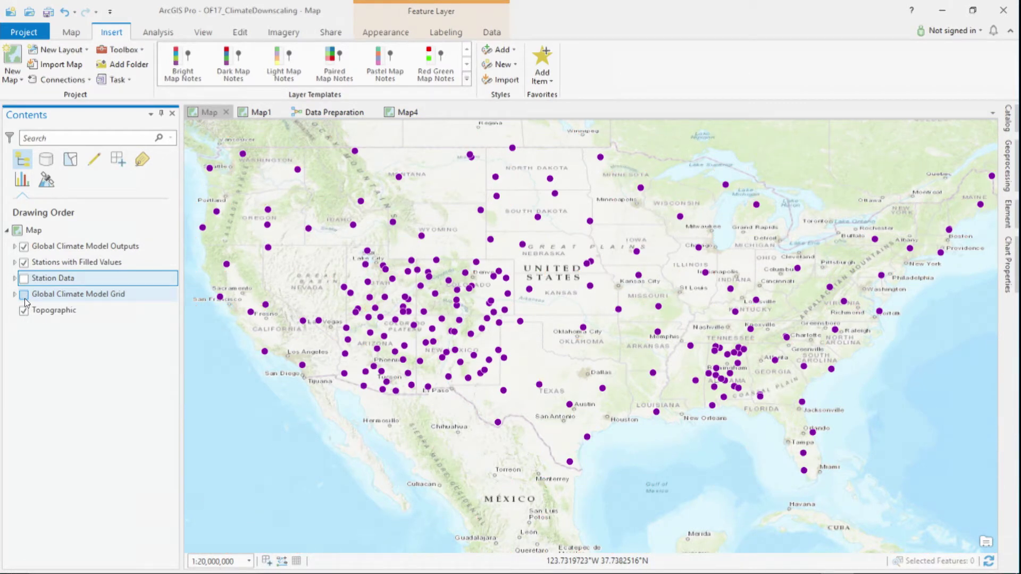
left_click(23, 263)
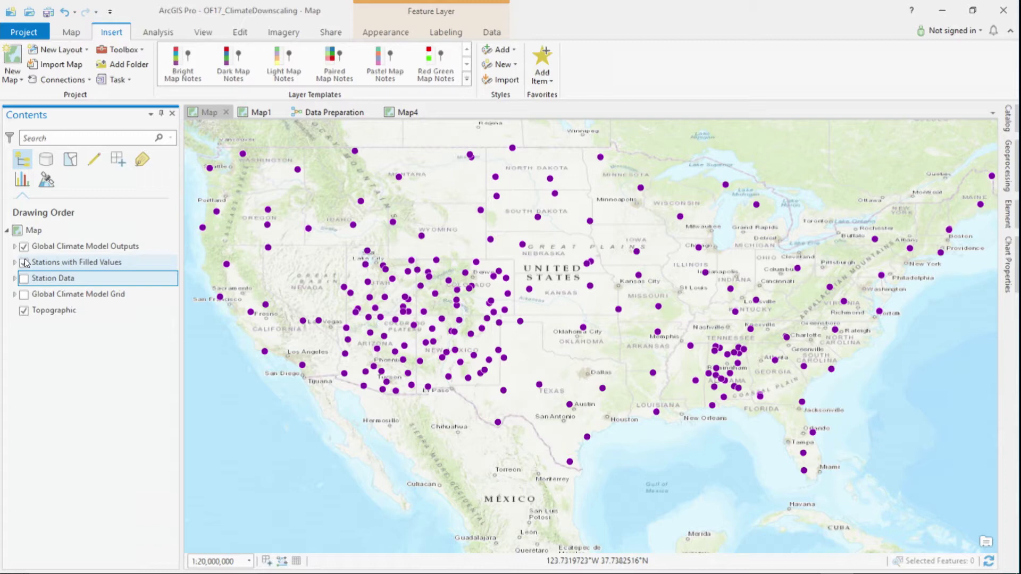
Review the Data Preparation model's Empirical Bayesian Kriging settings (Power semivariogram), then return to Map.
left_click(408, 111)
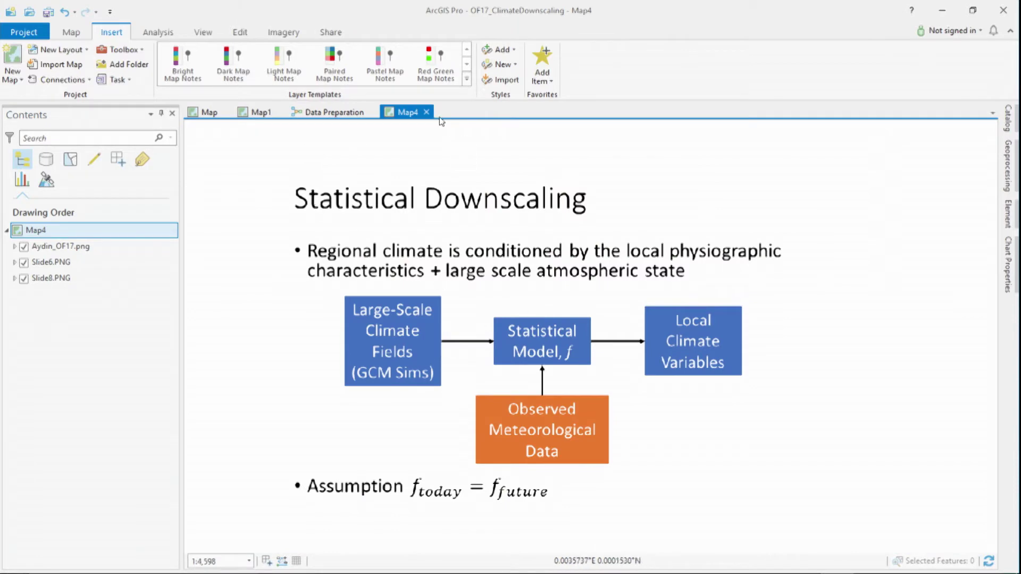
left_click(330, 111)
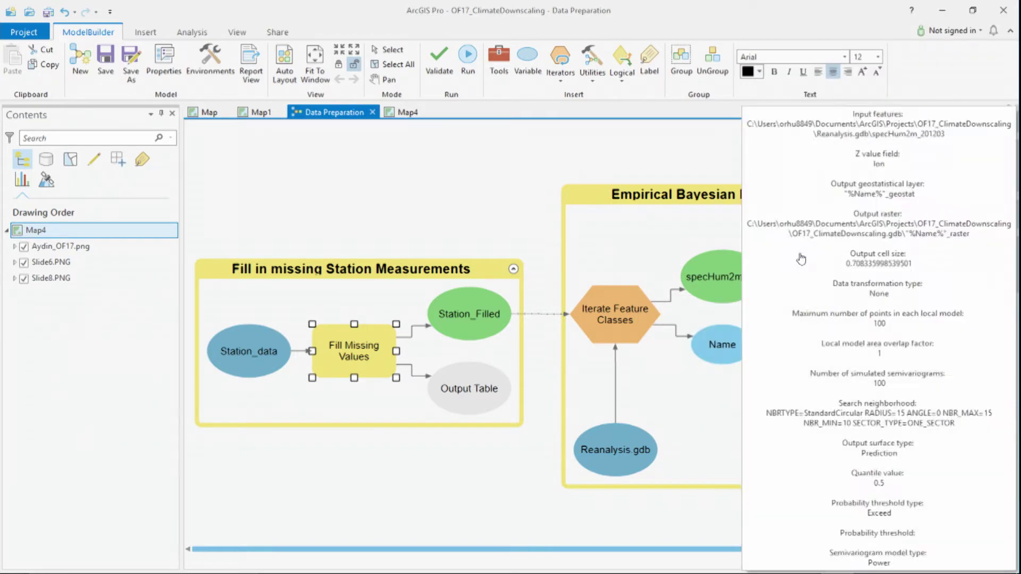
double_click(806, 260)
left_click_drag(668, 261, 654, 173)
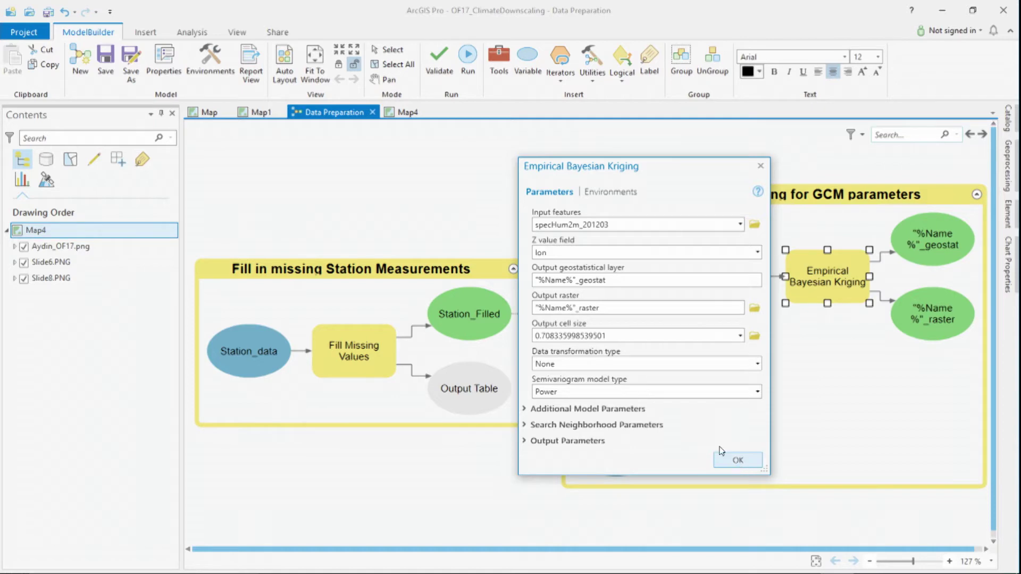
left_click(736, 461)
left_click(209, 112)
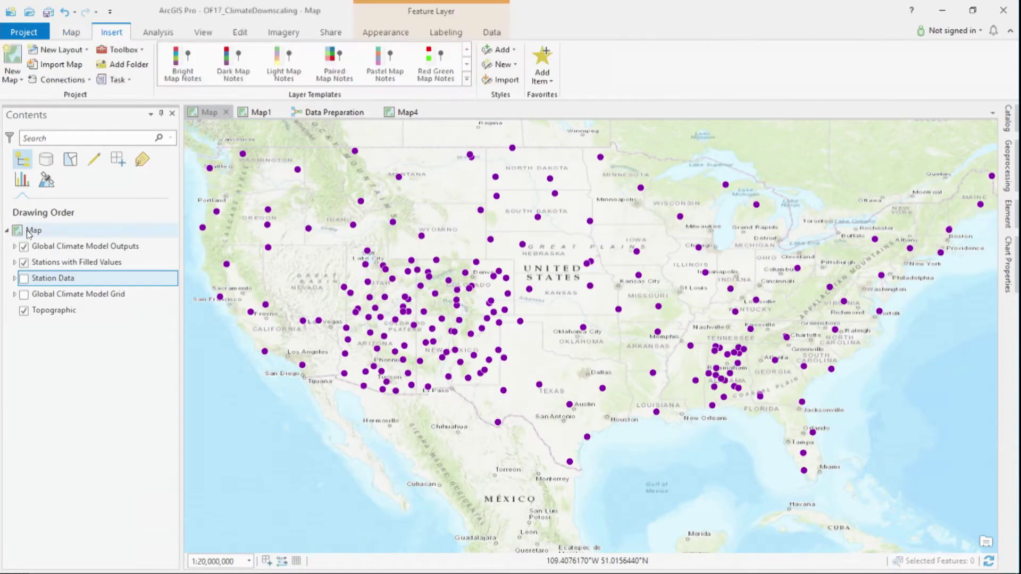
Compare the Airflow and Sea Level Pressure model surfaces, then restore only the filled-value stations.
left_click(23, 263)
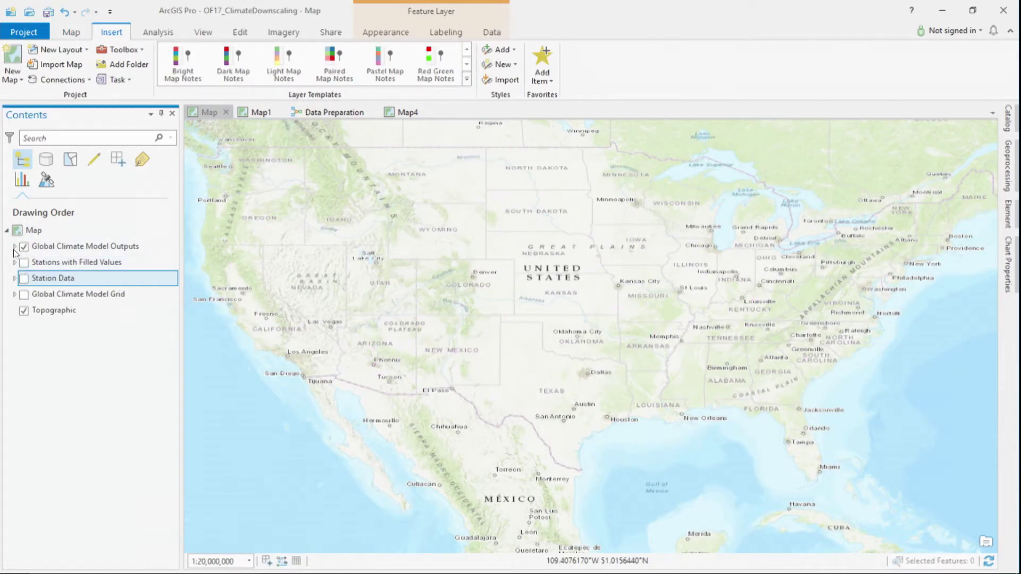
left_click(14, 246)
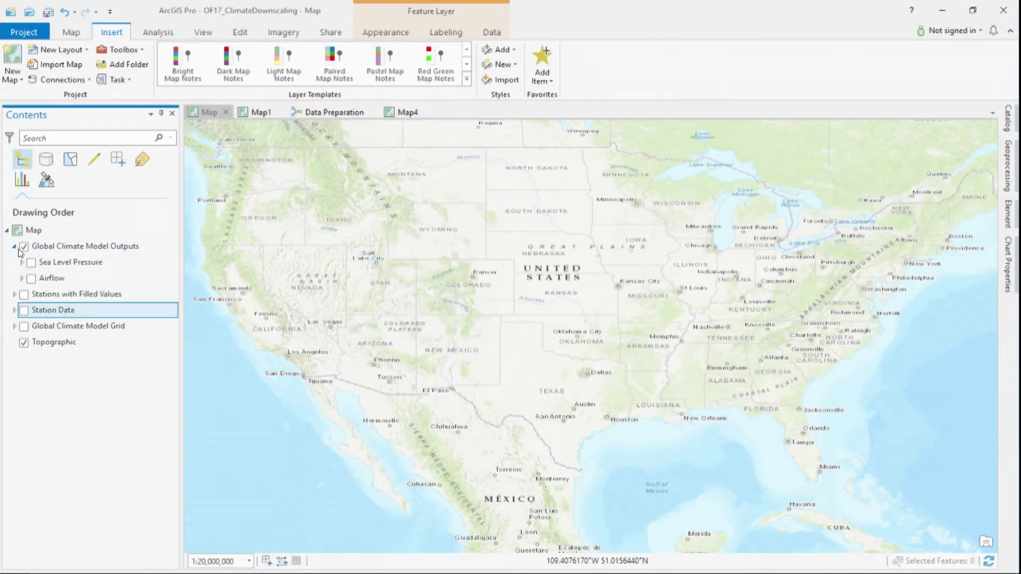
left_click(31, 280)
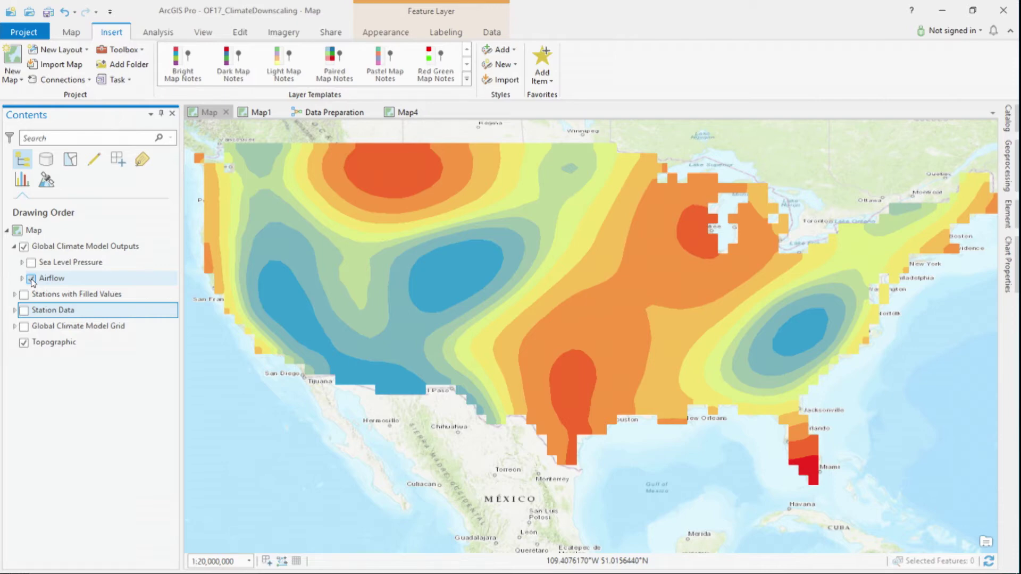
left_click(32, 263)
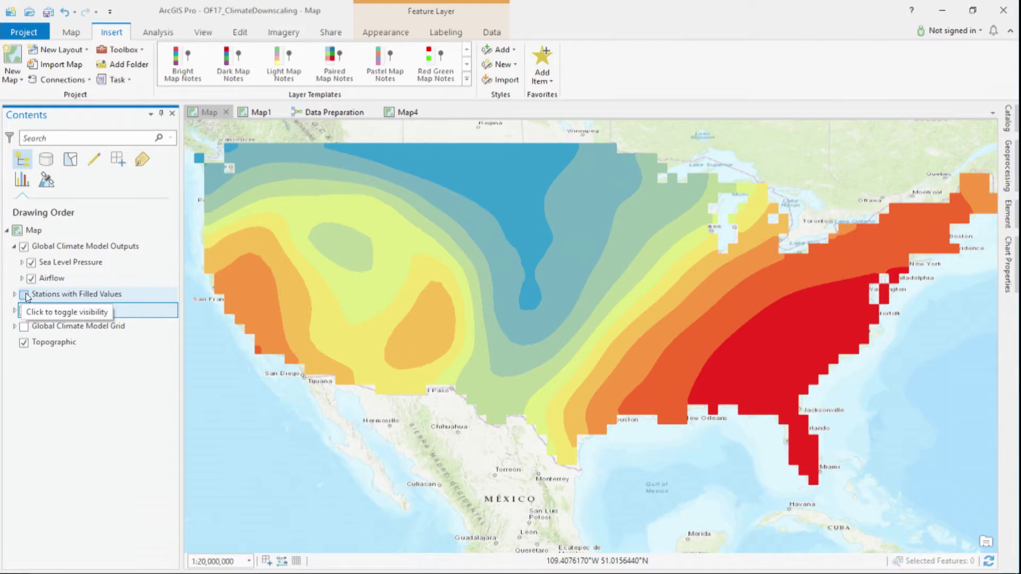
left_click(31, 262)
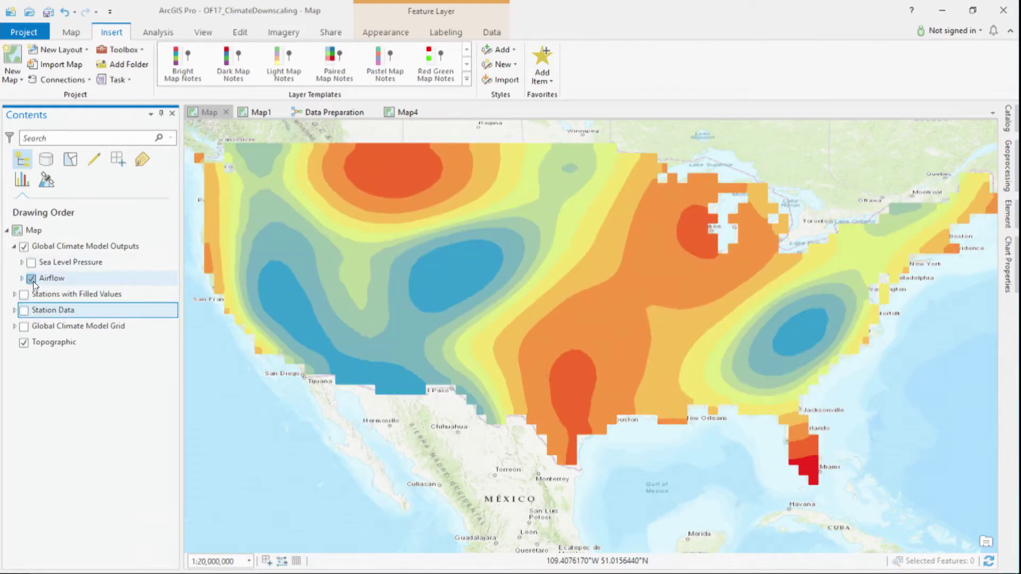
left_click(31, 279)
left_click(24, 294)
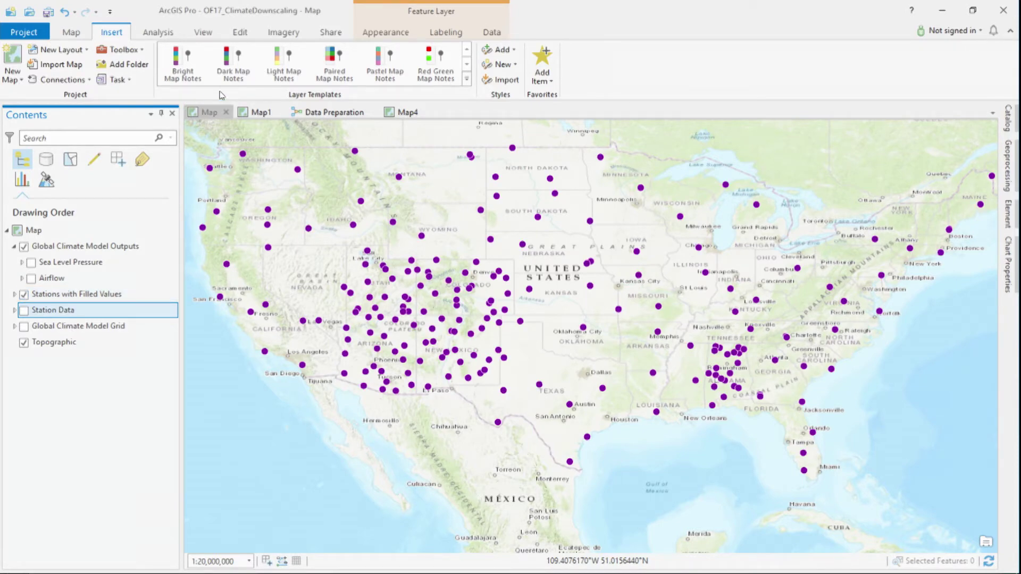
Switch to Map1 and show the Catalog's geoprocessing history.
left_click(260, 112)
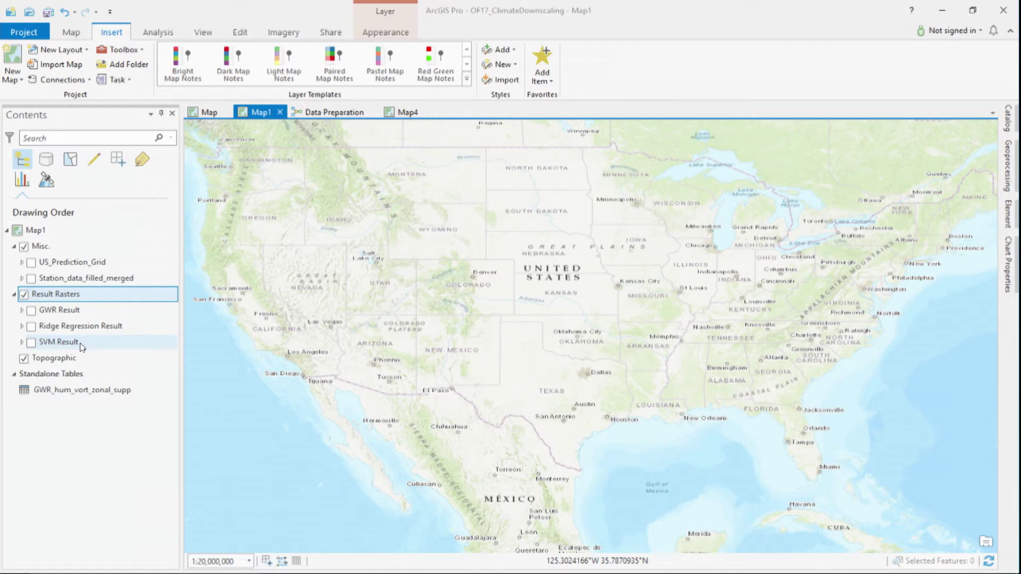
left_click(1008, 118)
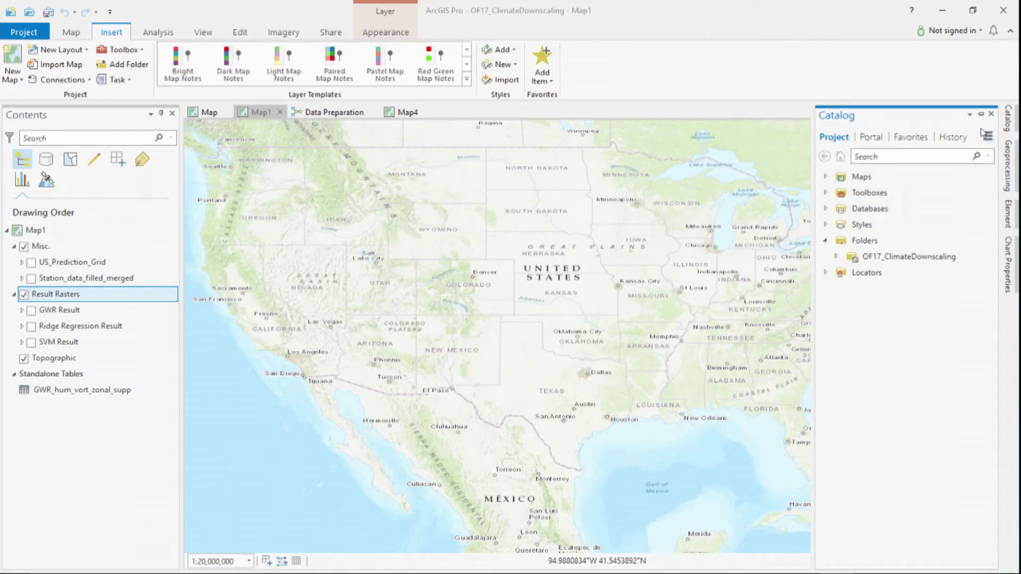
left_click(946, 139)
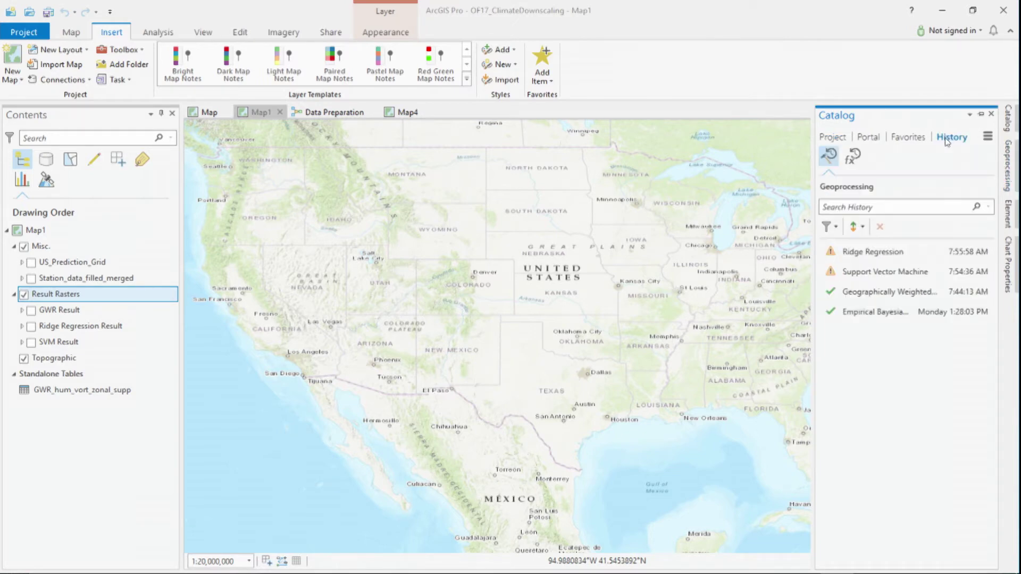
Rerun Support Vector Machine (RBF kernel, gamma 0.1, error penalty 100) predicting T_MONTHLY_AVG.
double_click(856, 276)
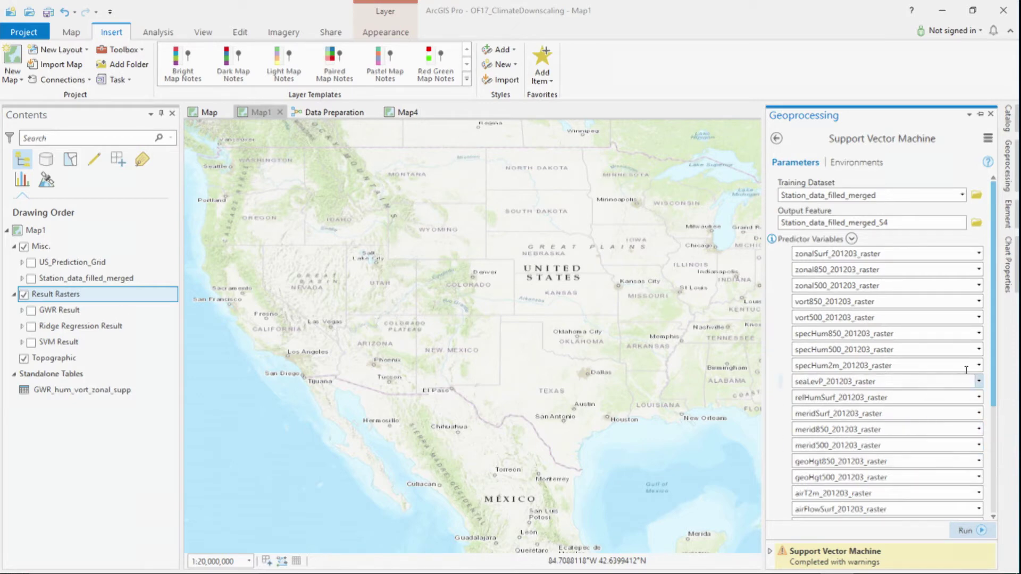
left_click_drag(992, 372, 991, 452)
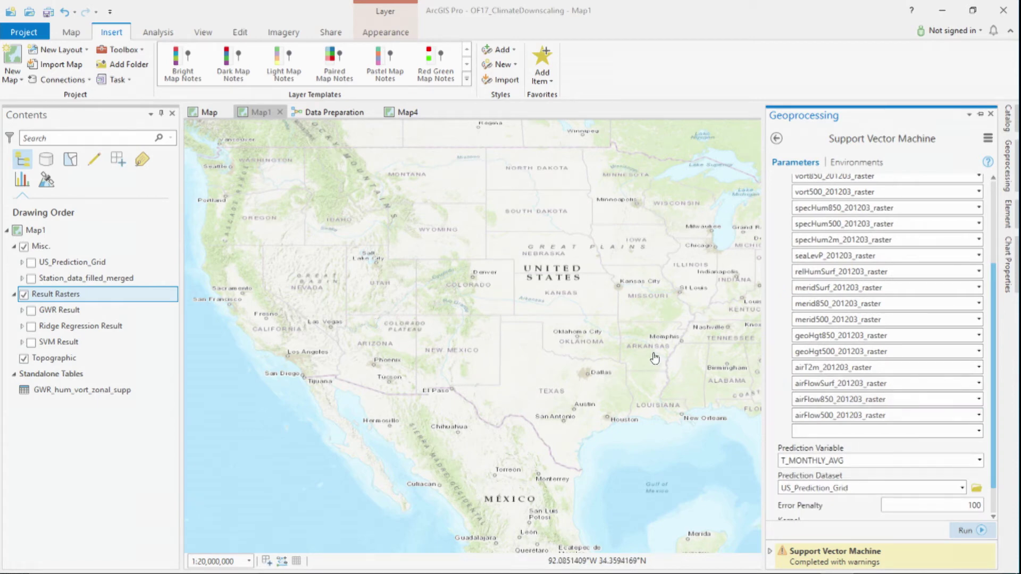
left_click_drag(994, 316, 996, 270)
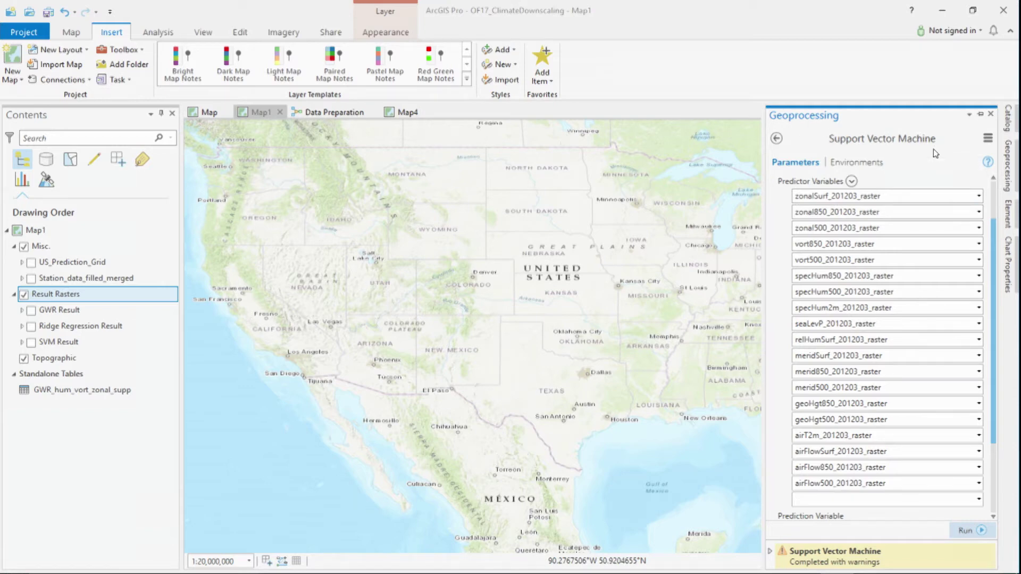
left_click_drag(994, 237, 990, 325)
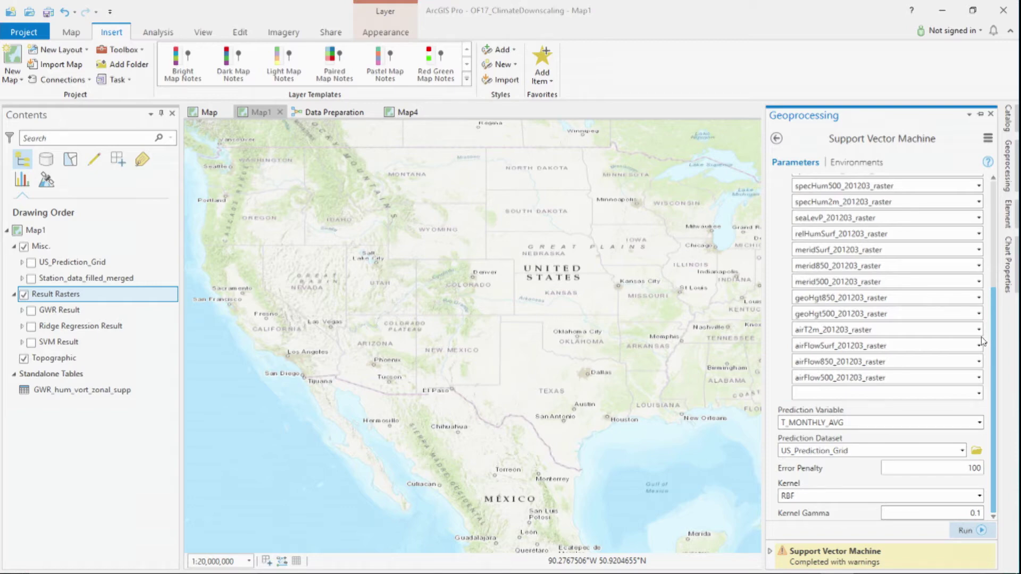
left_click(976, 530)
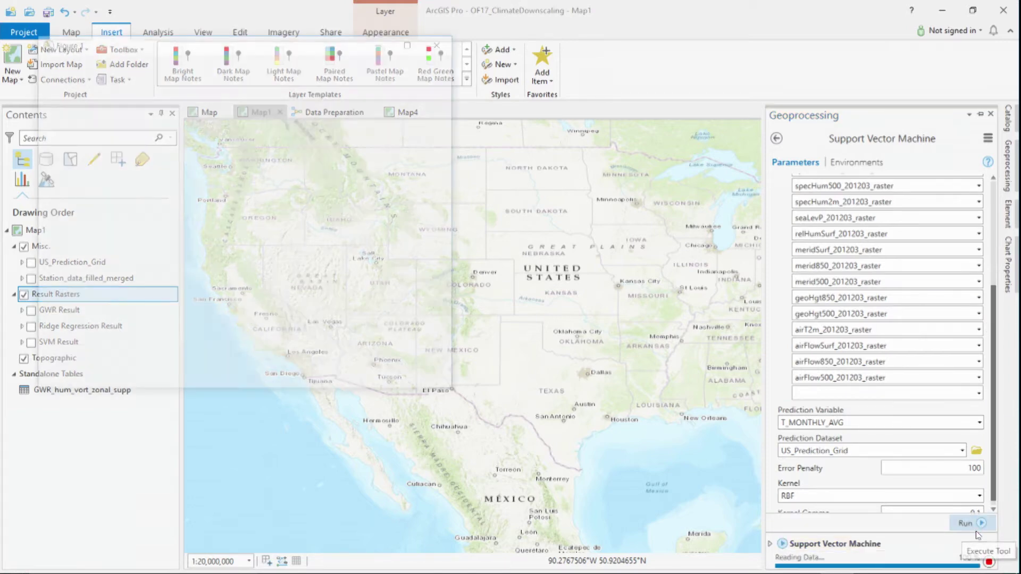
Maximize the Figure 1 output window while the SVM run completes with warnings.
left_click(417, 44)
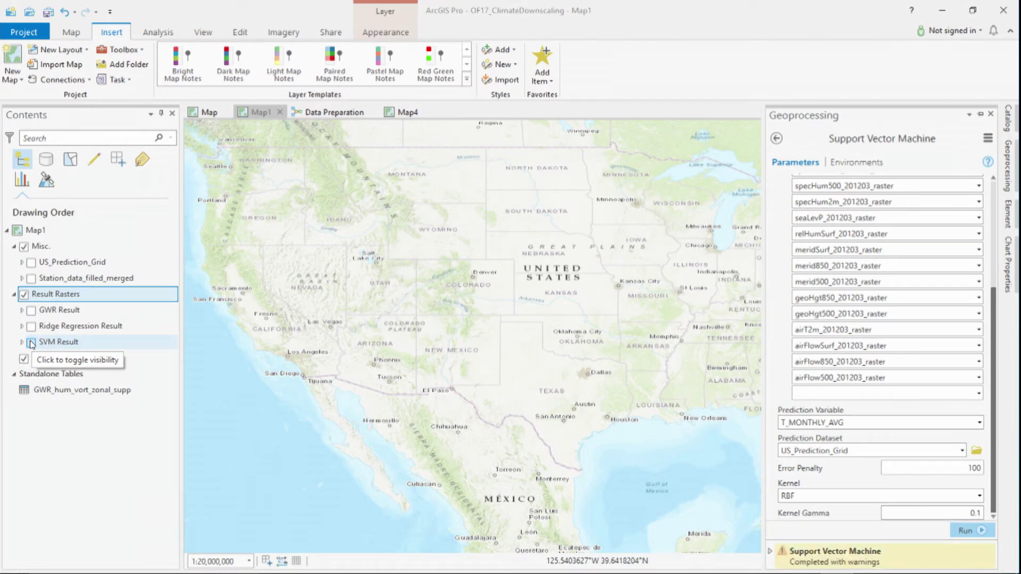
Display the SVM Result raster (values up to 22.15) with its legend and station points overlaid.
left_click(31, 342)
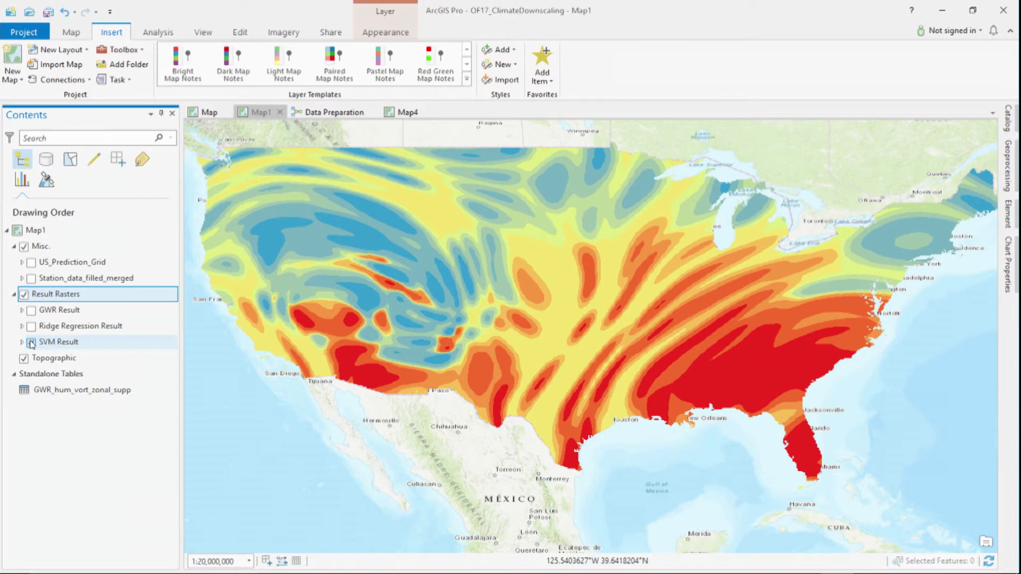
left_click(31, 278)
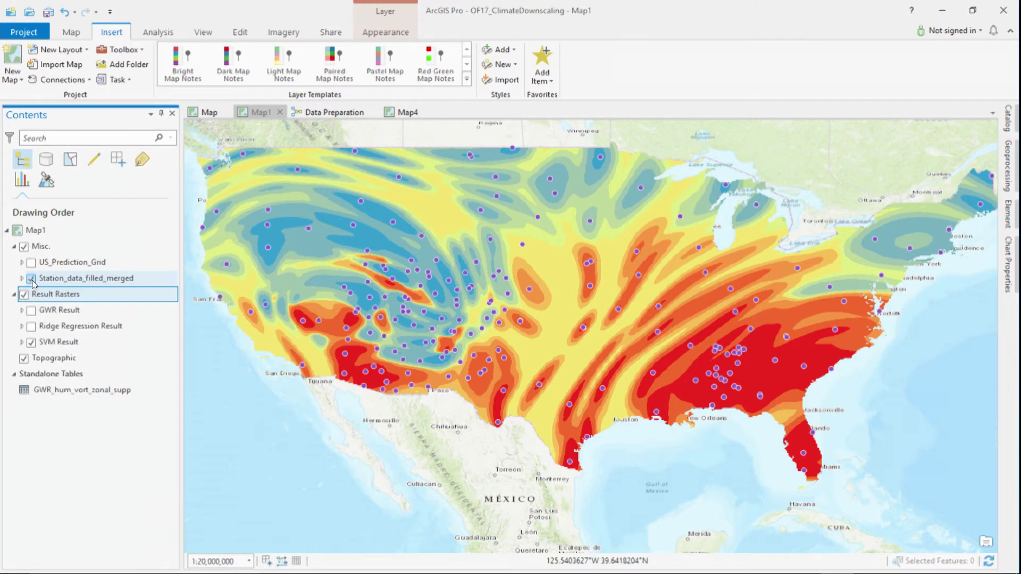
left_click(32, 279)
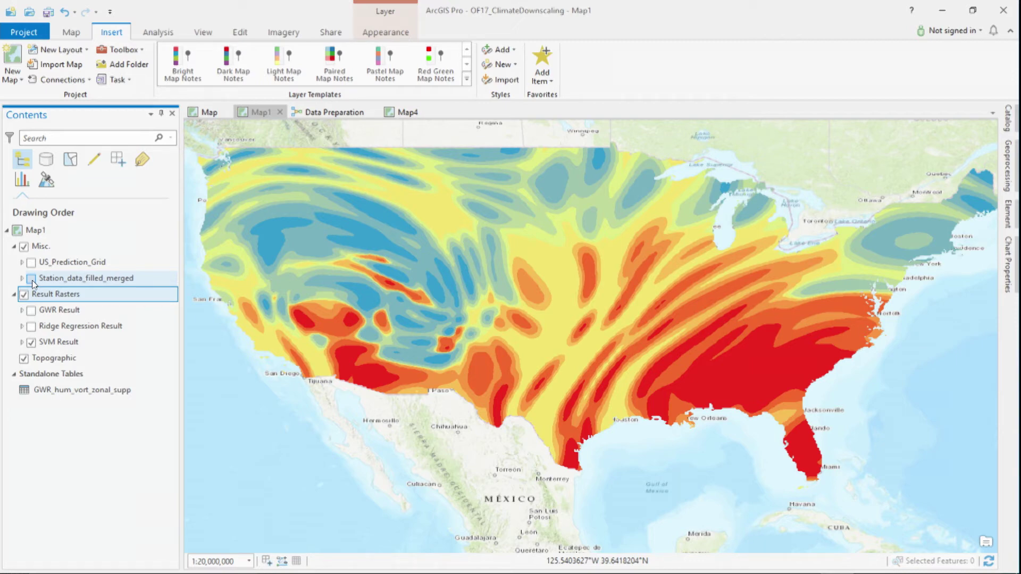
left_click(22, 342)
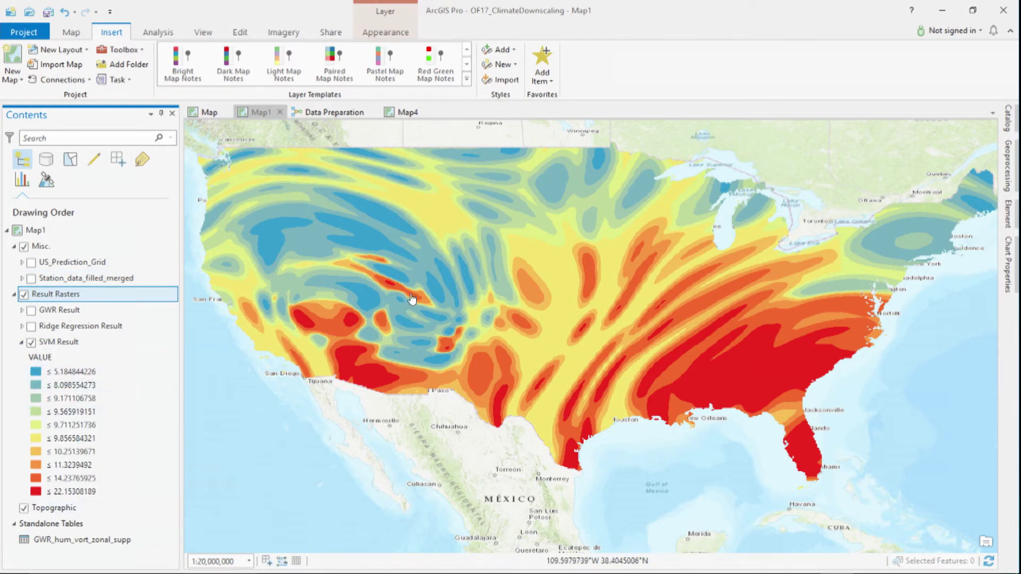
left_click(31, 278)
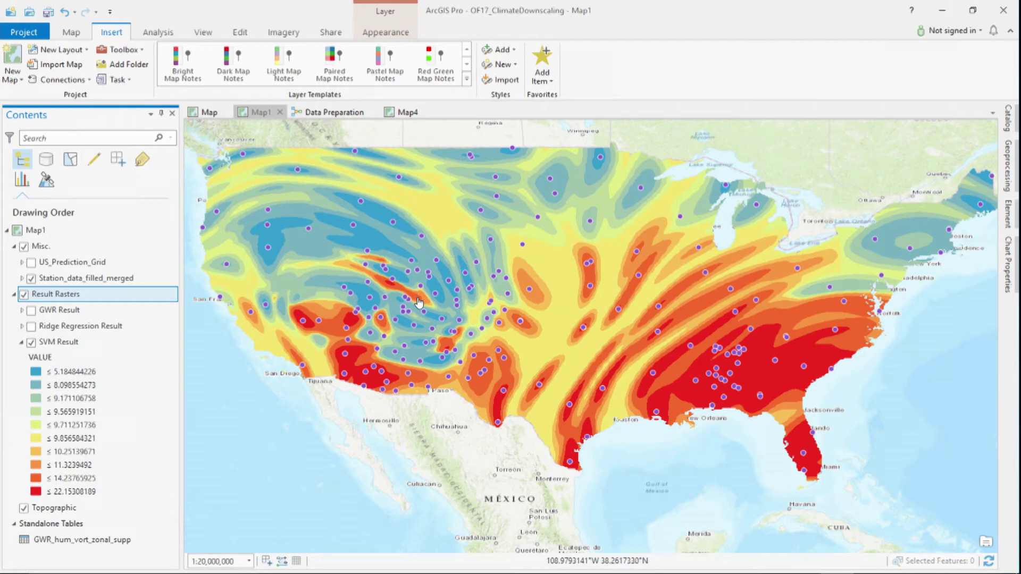
Hide SVM Result, collapse its legend, and select the Ridge Regression Result layer.
left_click(31, 343)
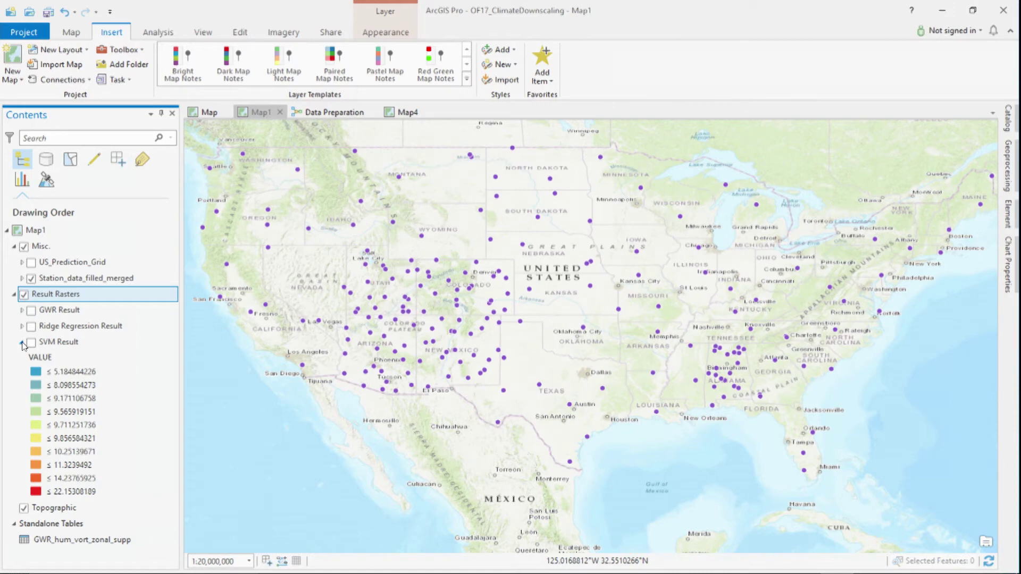
left_click(22, 342)
left_click(73, 329)
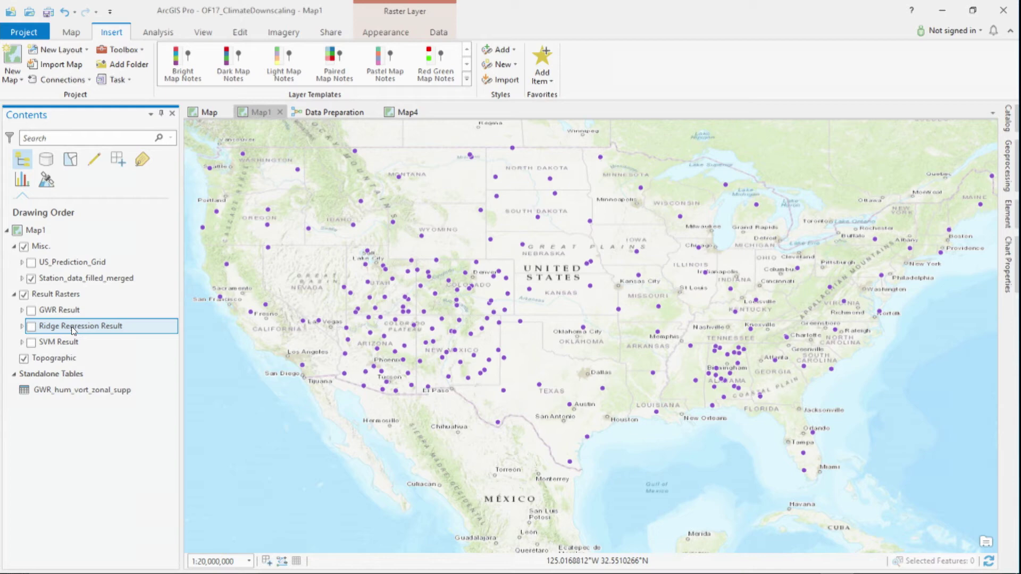
Reopen Ridge Regression from the history and run it with its saved T_MONTHLY_AVG parameters.
left_click(1005, 181)
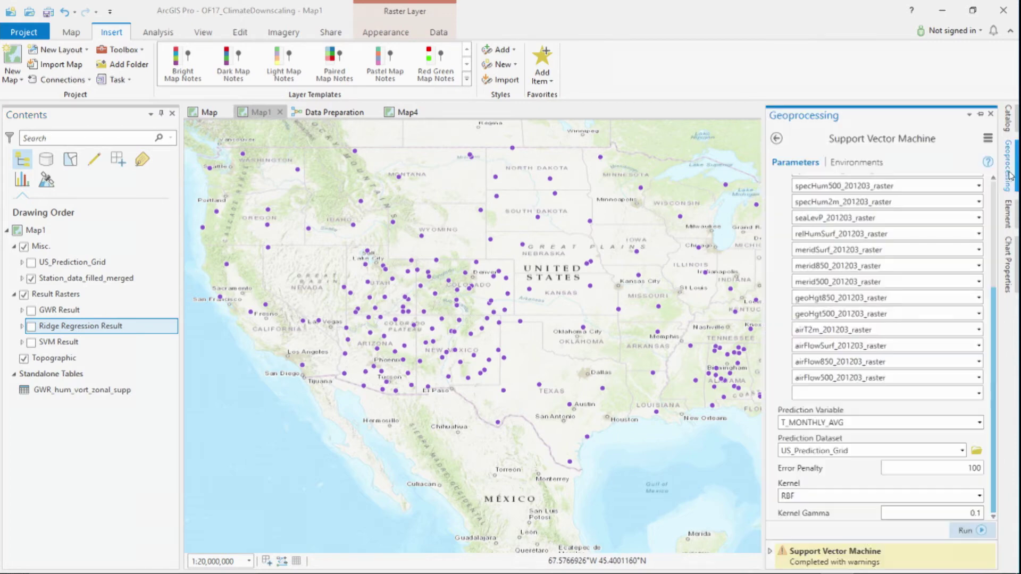
left_click(1008, 113)
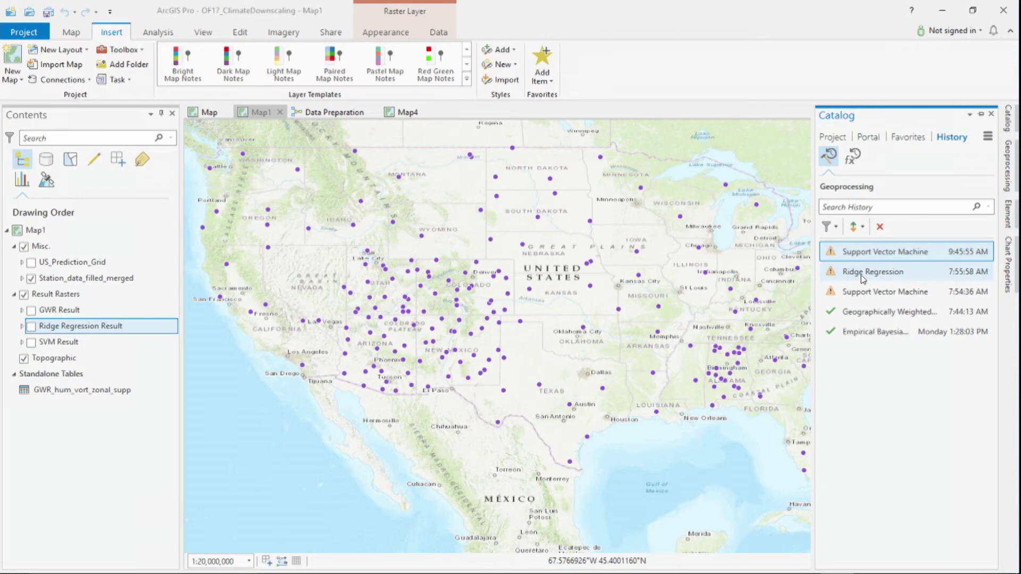
double_click(860, 273)
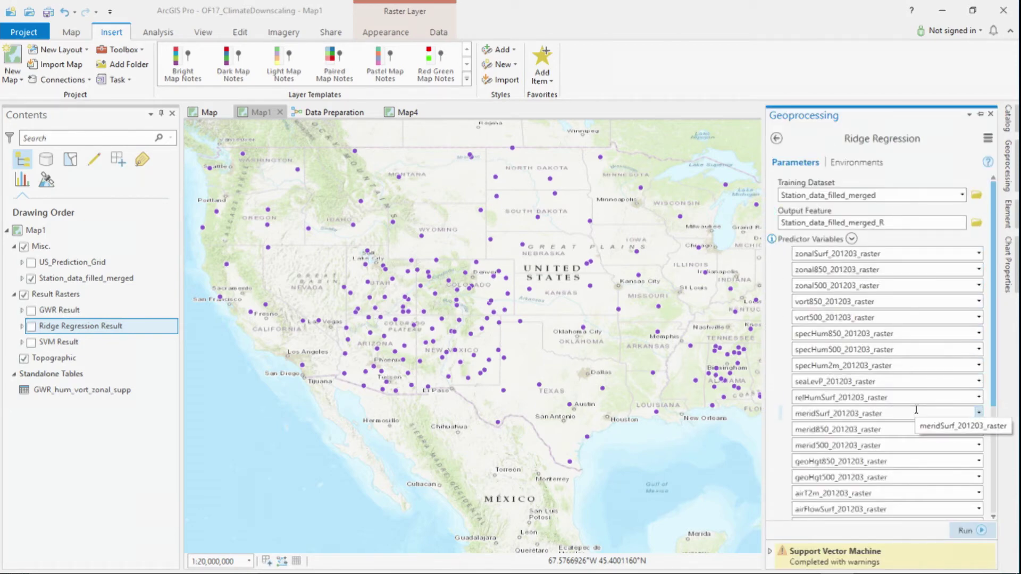
scroll(998, 400, "down", 1)
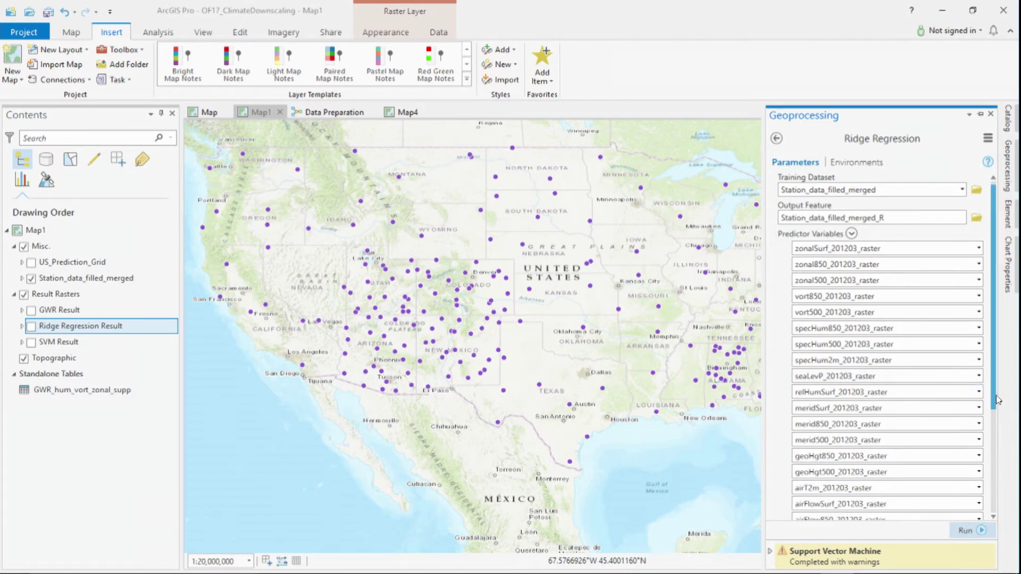
scroll(998, 400, "down", 5)
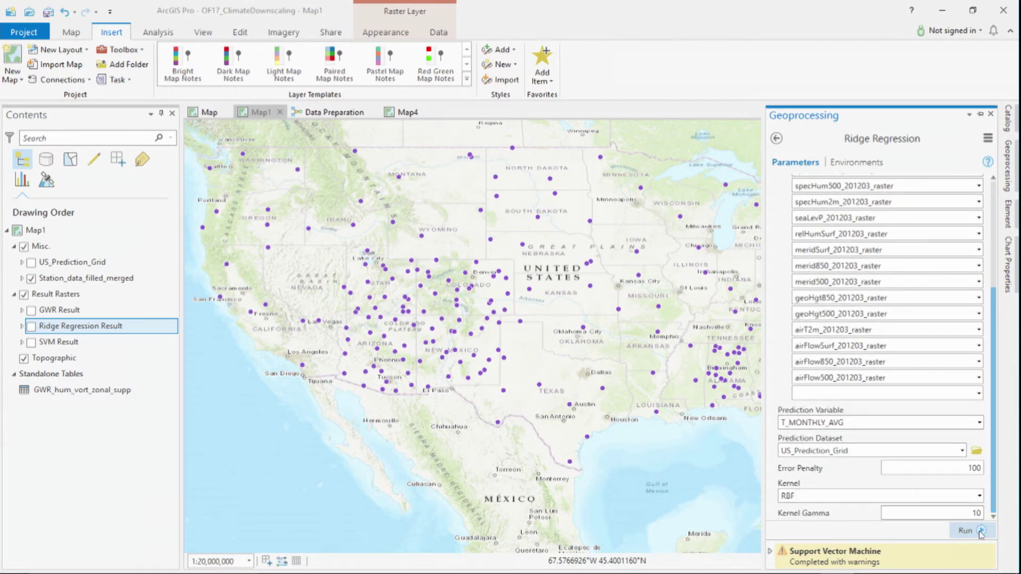
left_click_drag(993, 490, 991, 451)
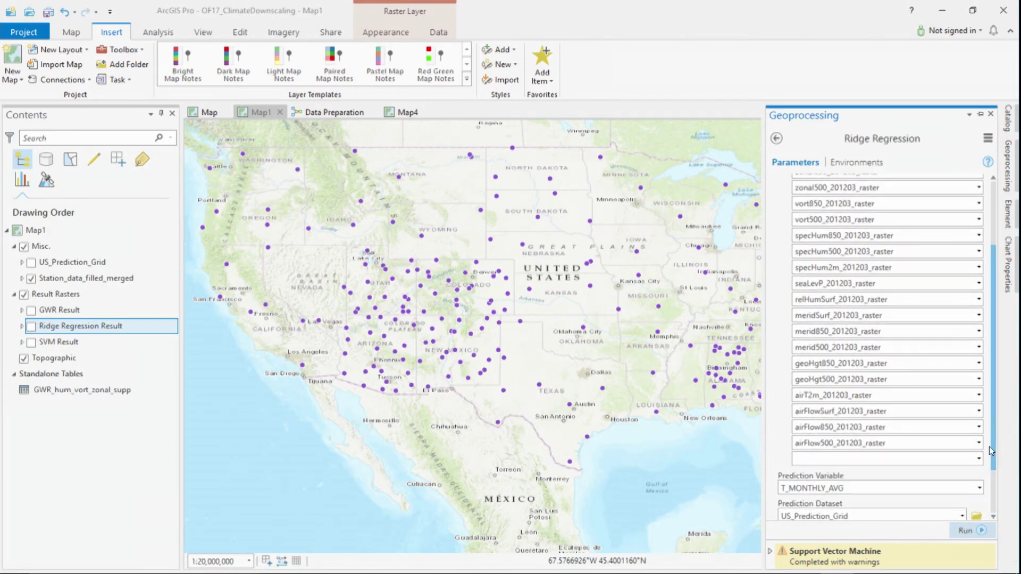
left_click(980, 532)
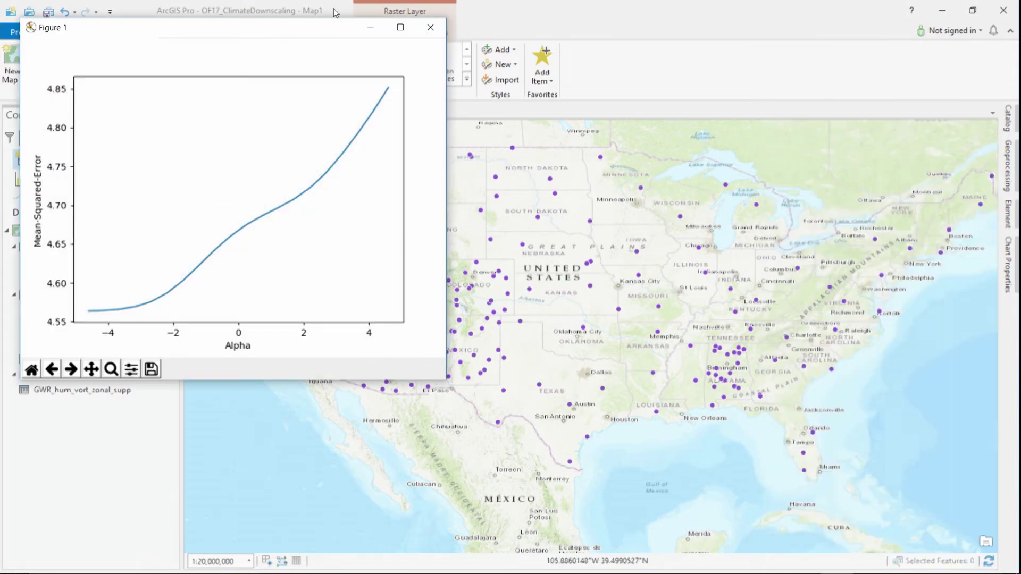
Inspect the Ridge Regression error-versus-alpha plot (about 4.56 to 4.85), then close it.
left_click_drag(329, 34, 585, 162)
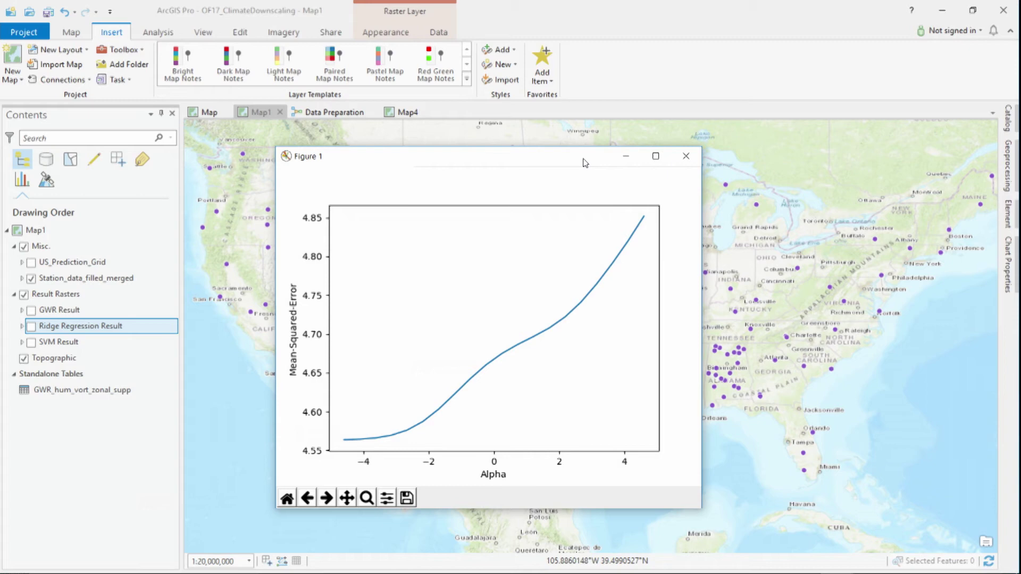
left_click(687, 156)
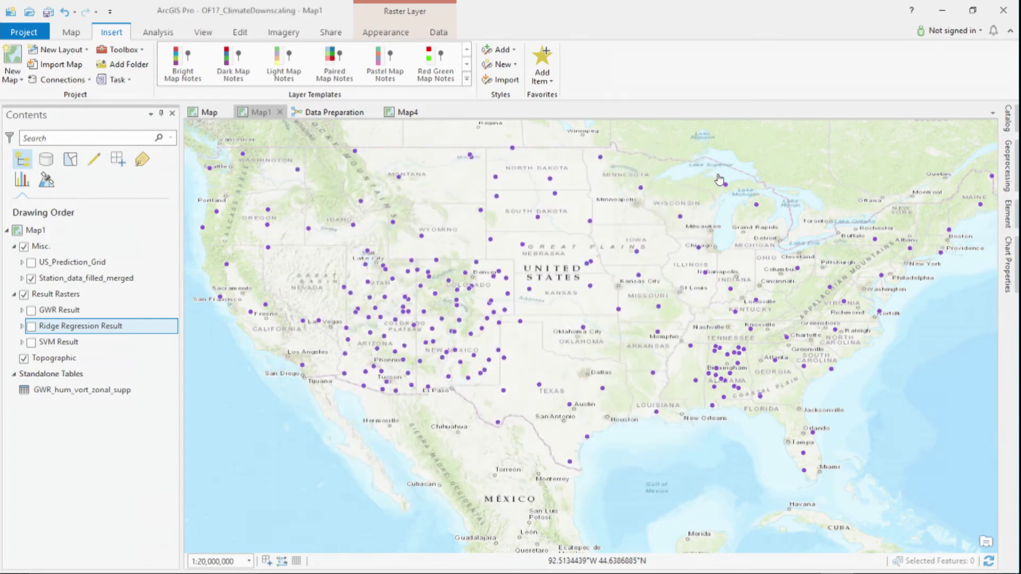
Display the Ridge Regression Result raster with Station_data_filled_merged hidden, then hide Ridge Regression Result.
left_click(31, 326)
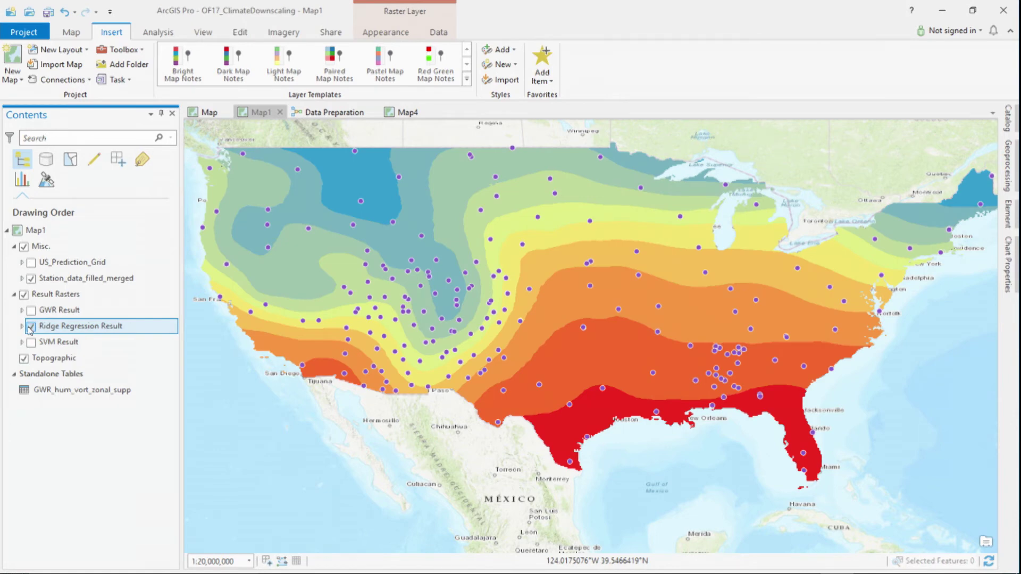
left_click(31, 278)
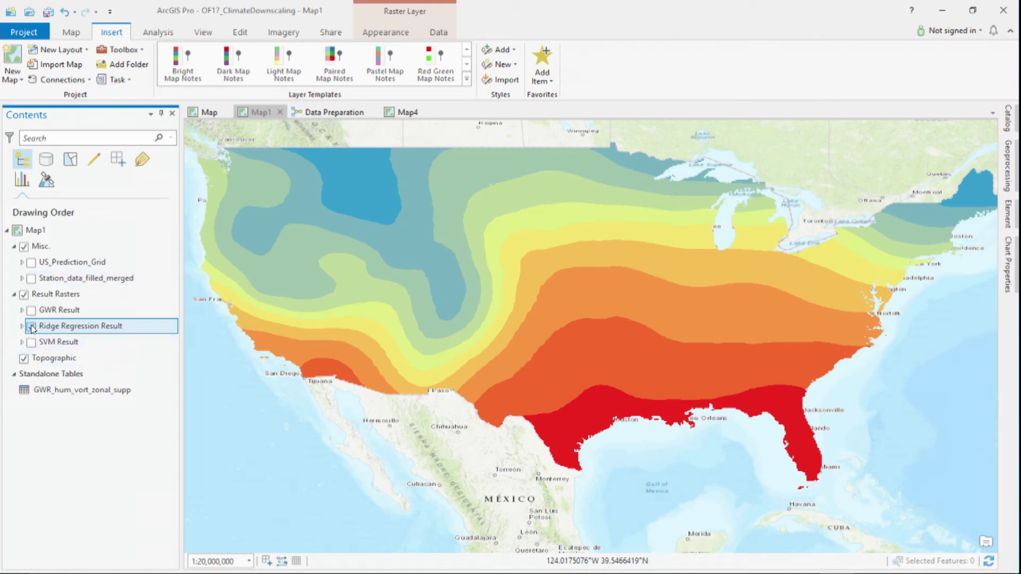
key("Up")
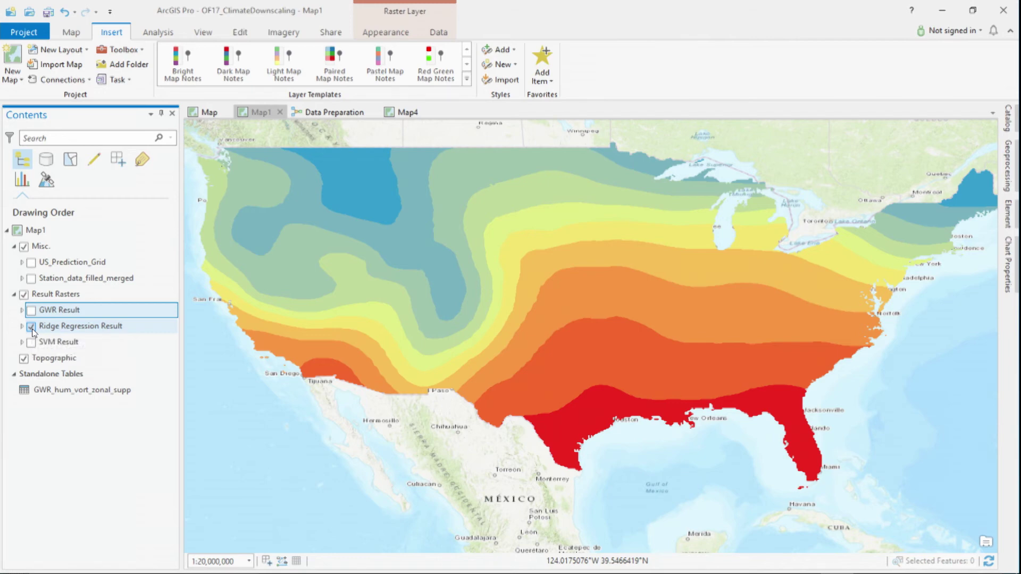
left_click(32, 327)
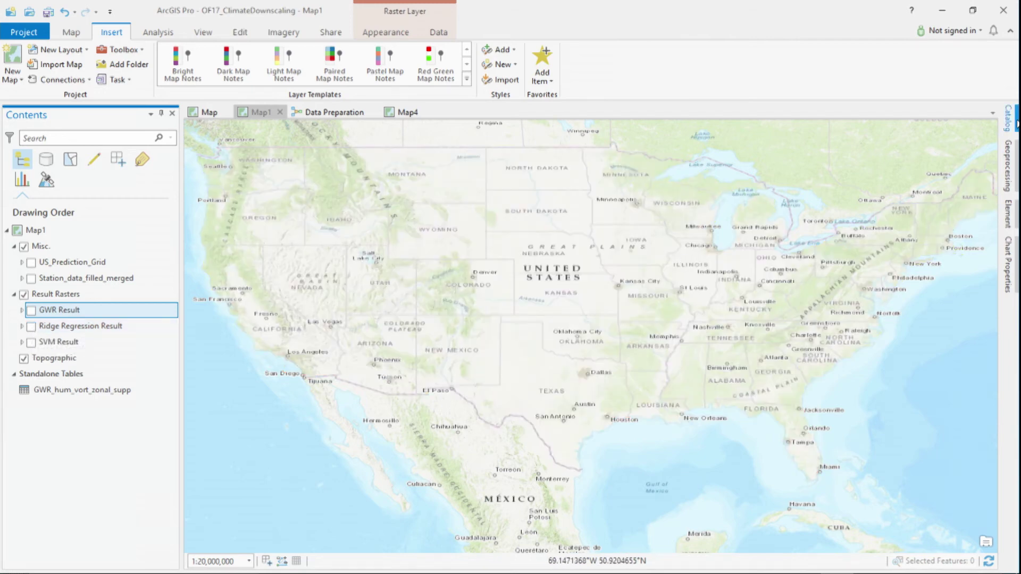
left_click(1006, 118)
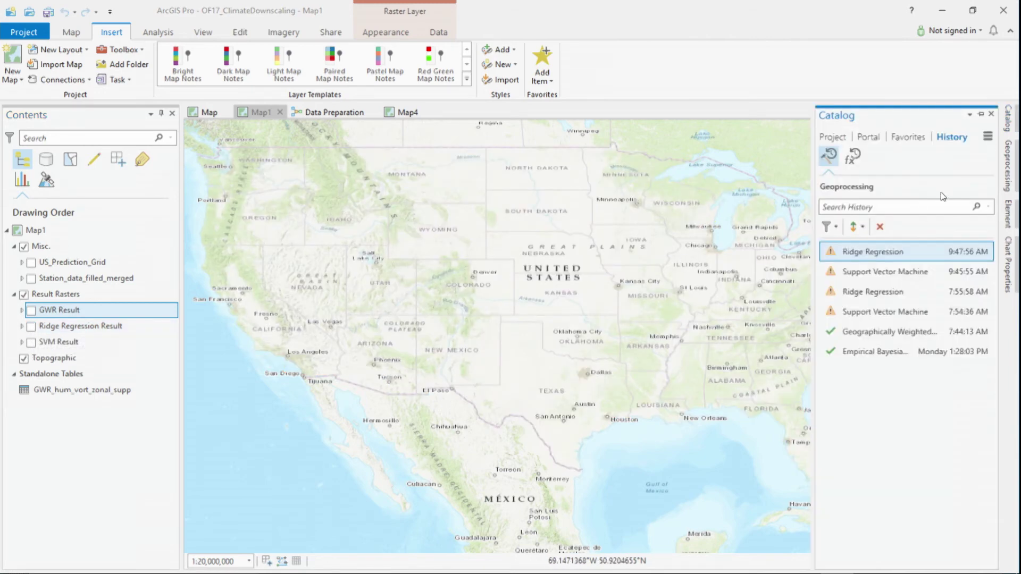
double_click(891, 329)
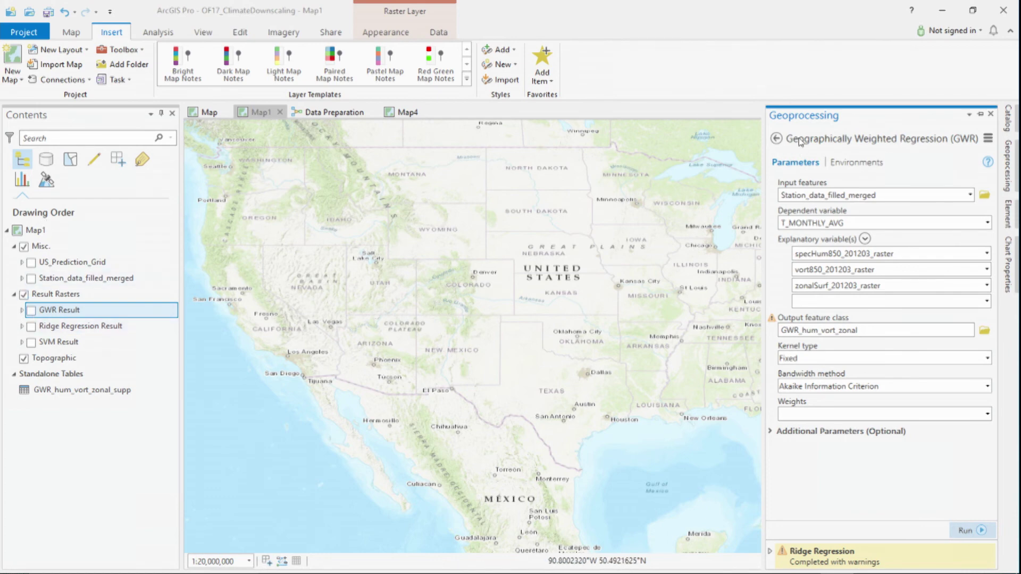
left_click(80, 310)
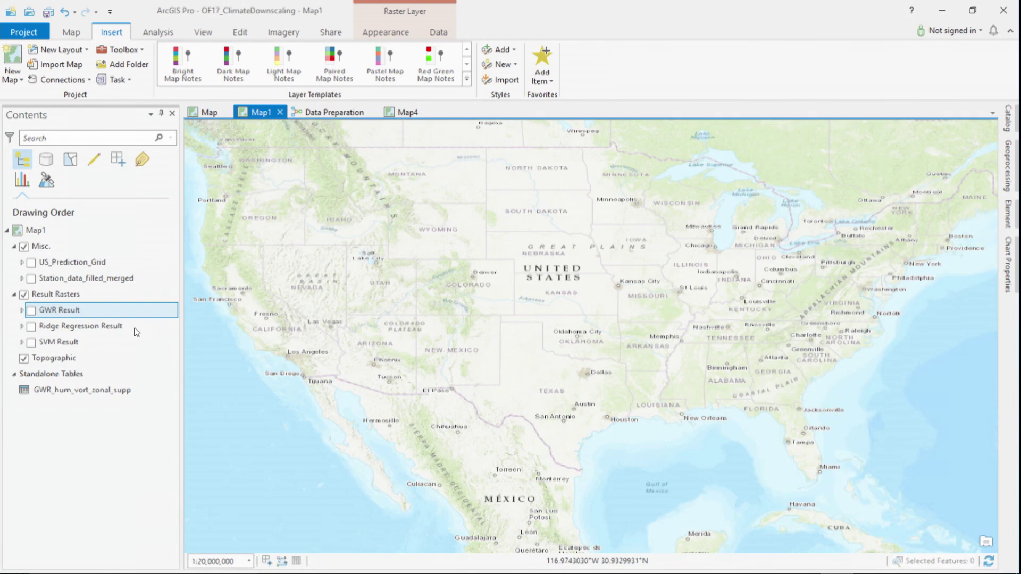
Show GWR Result on Map1, then uncover Map4's 'Regression Problem' slide by hiding the top slide layer.
left_click(31, 310)
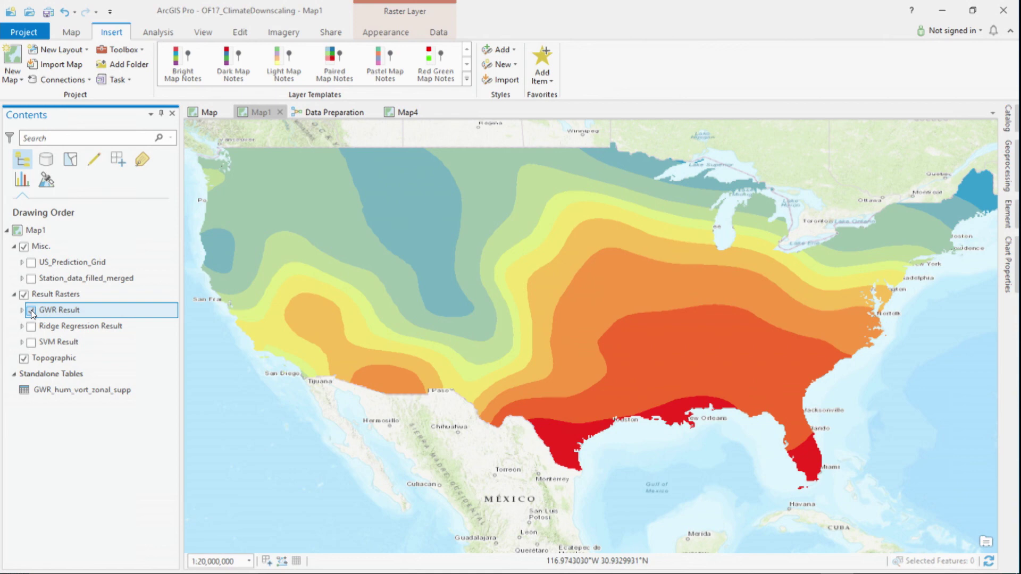
left_click(407, 110)
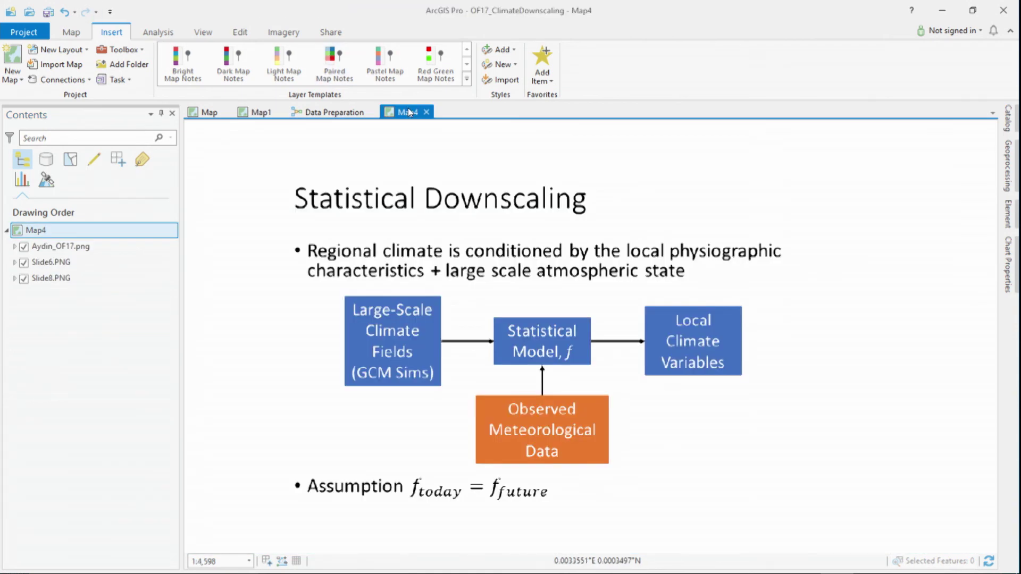
left_click(24, 247)
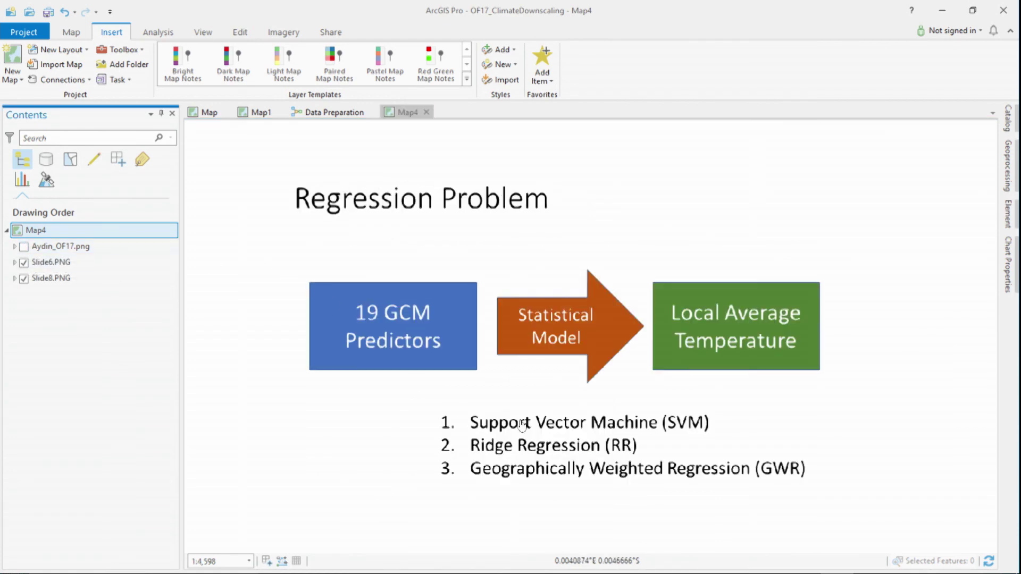